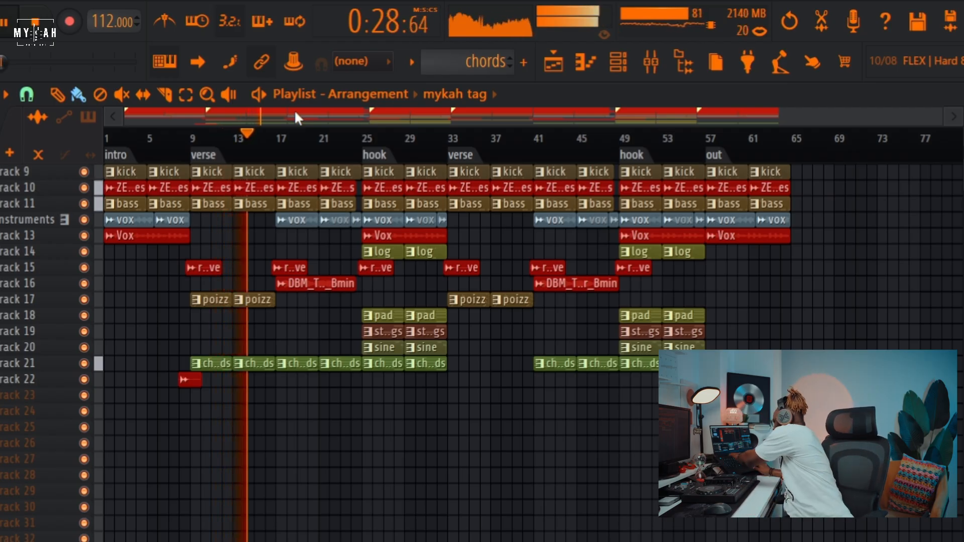
# Review the full song arrangement in the playlist during playback and stop the song
pyautogui.press('F5')
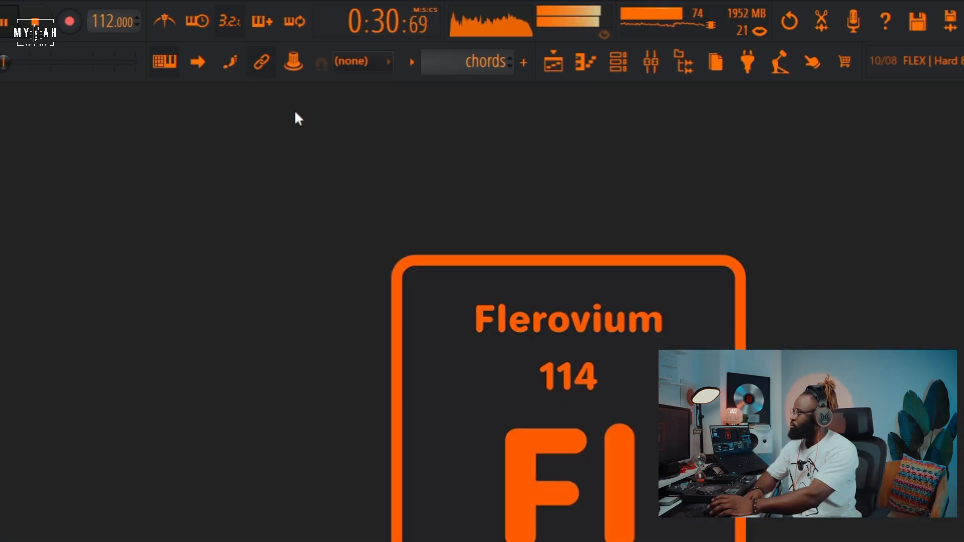
pyautogui.click(555, 62)
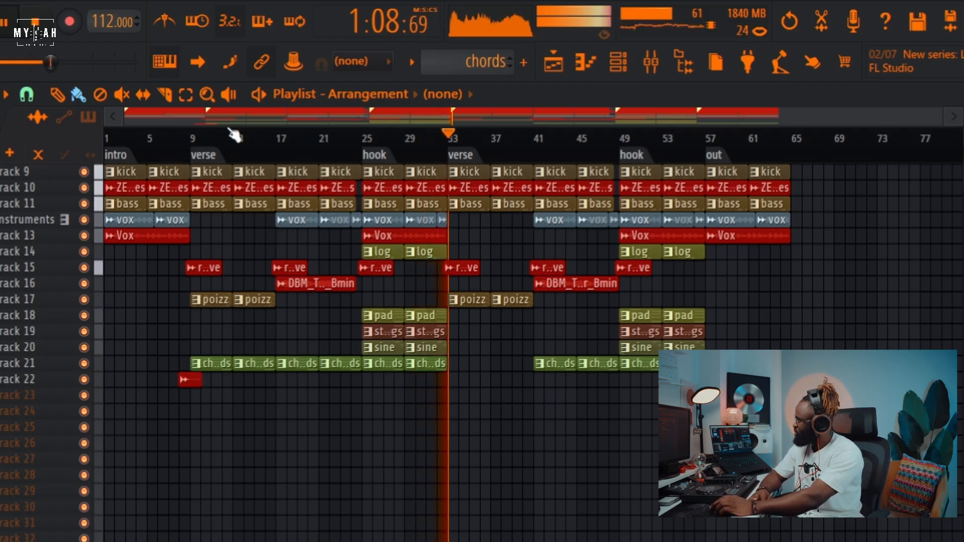
pyautogui.click(46, 26)
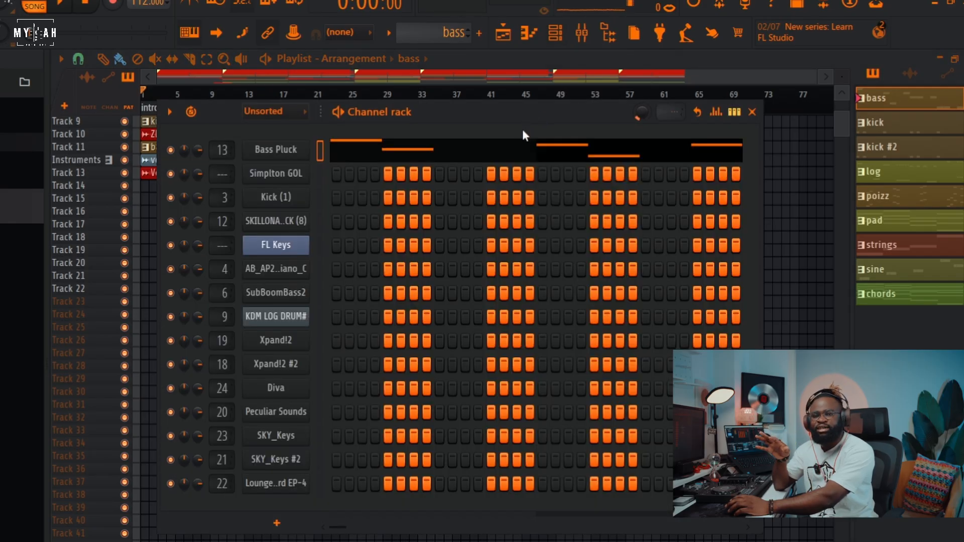
# Inspect the Bass Pluck channel's Fruity DX10 settings and its preset list
pyautogui.click(289, 156)
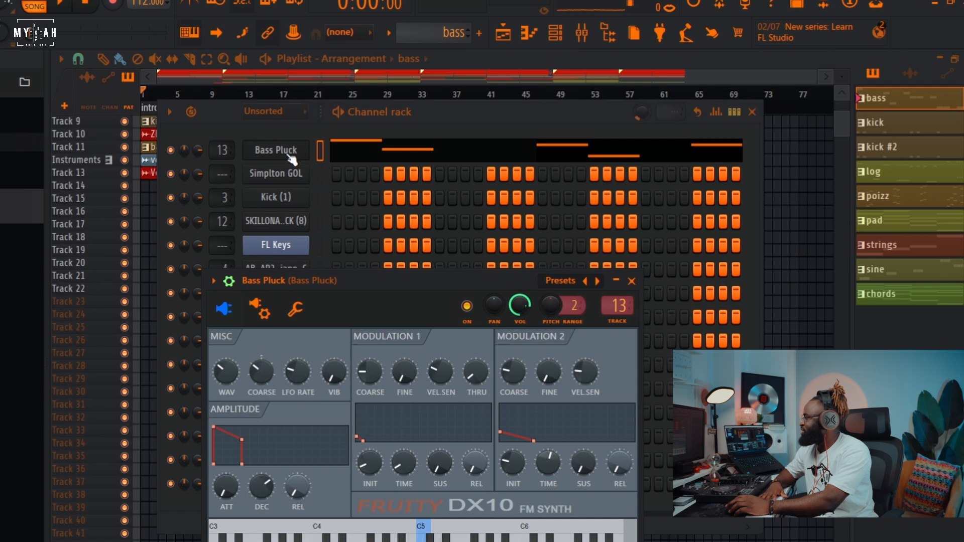
pyautogui.moveTo(359, 281); pyautogui.dragTo(421, 215)
pyautogui.click(275, 216)
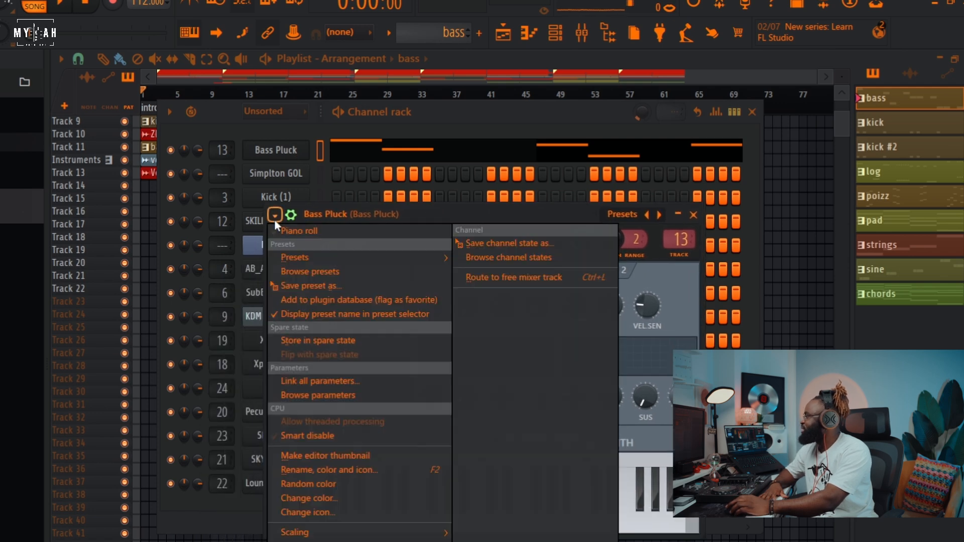
pyautogui.moveTo(288, 256)
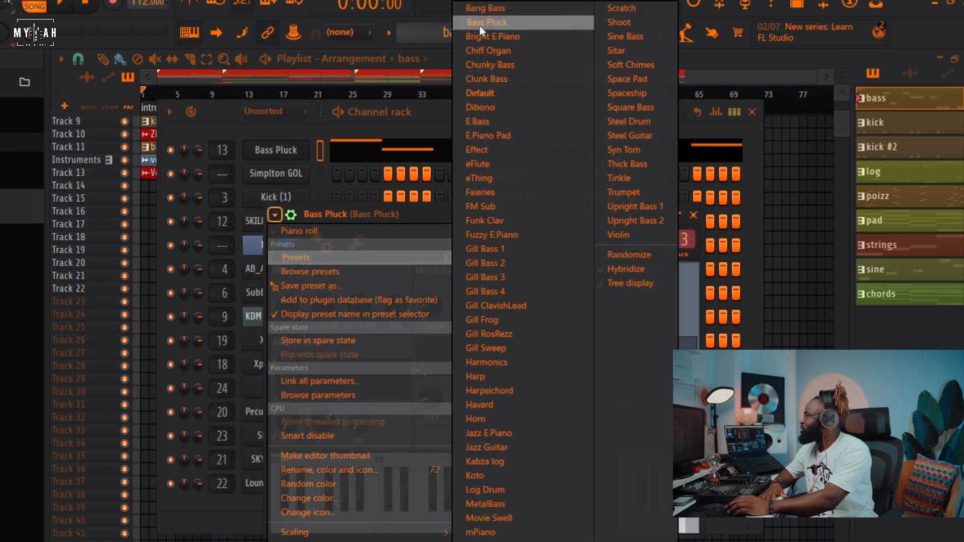
pyautogui.click(220, 113)
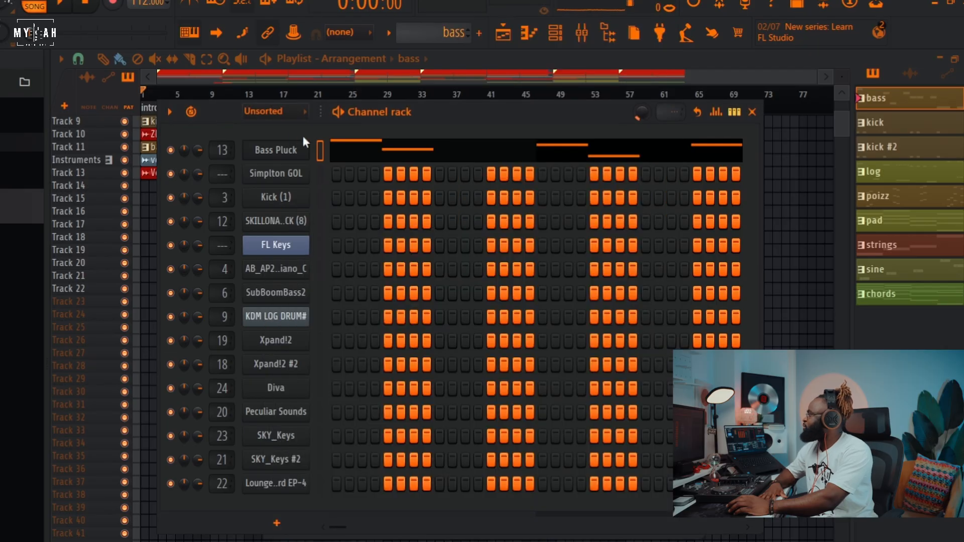
# Open the Bass Pluck notes of the bass pattern in the piano roll and play them
pyautogui.click(363, 153)
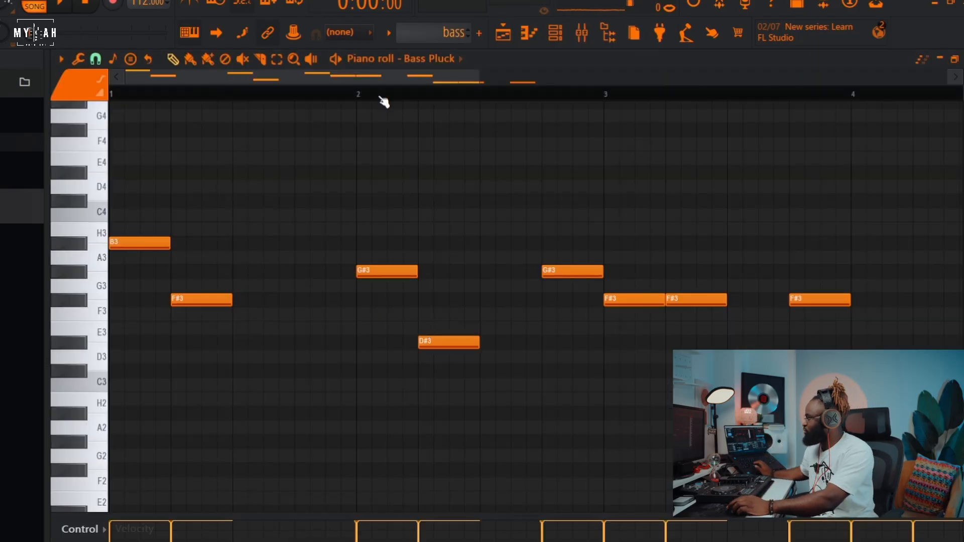
pyautogui.scroll(-3, 384, 100)
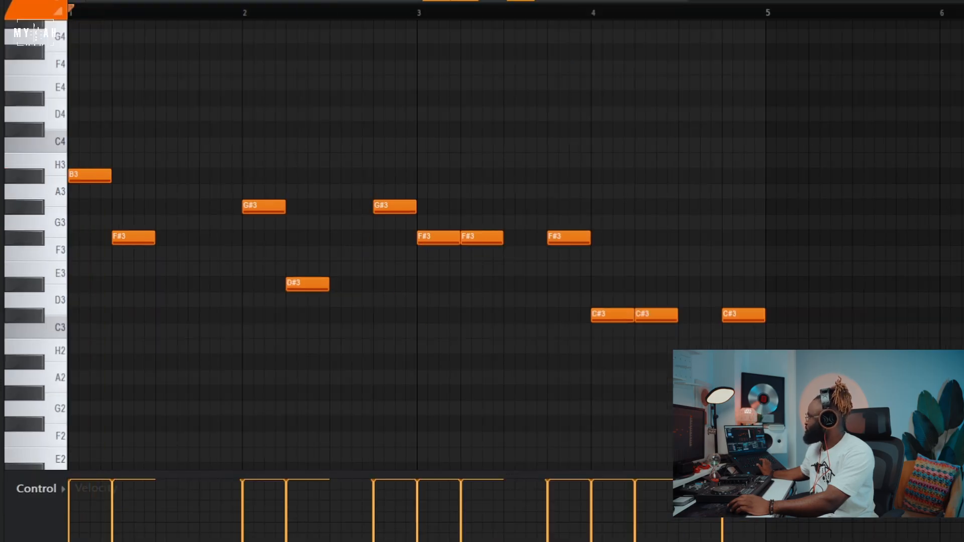
pyautogui.press('space')
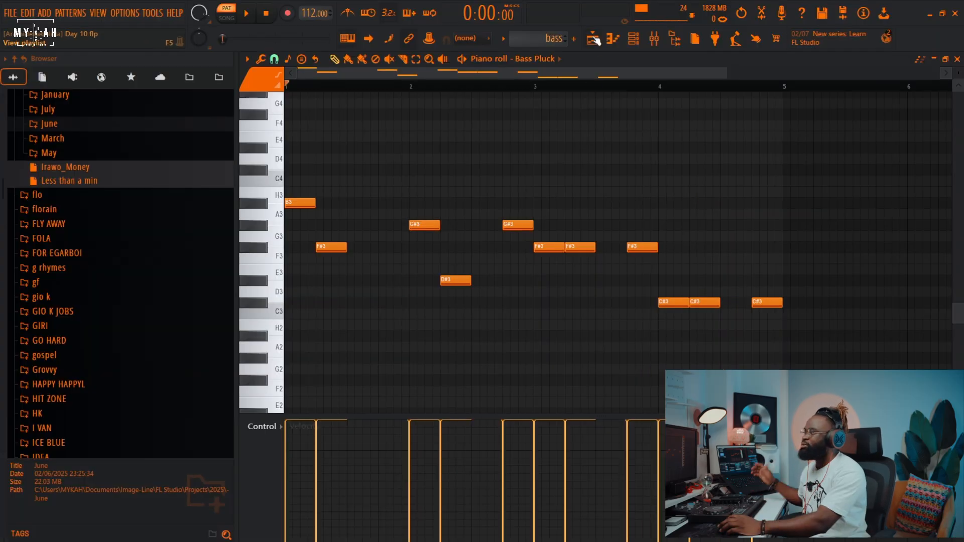
# Open the FabFilter Pro-Q 3 effect on the Bass Pluck mixer track for inspection
pyautogui.click(653, 39)
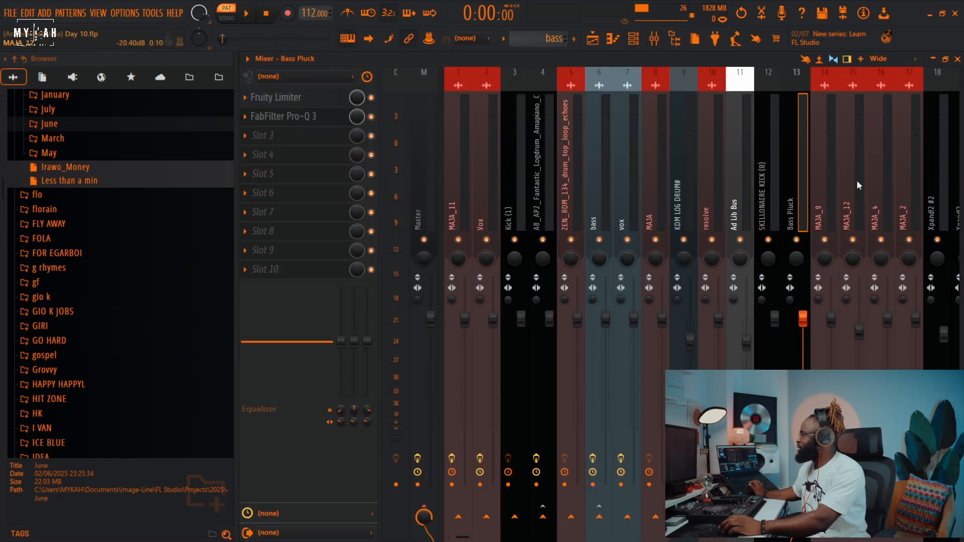
pyautogui.click(312, 122)
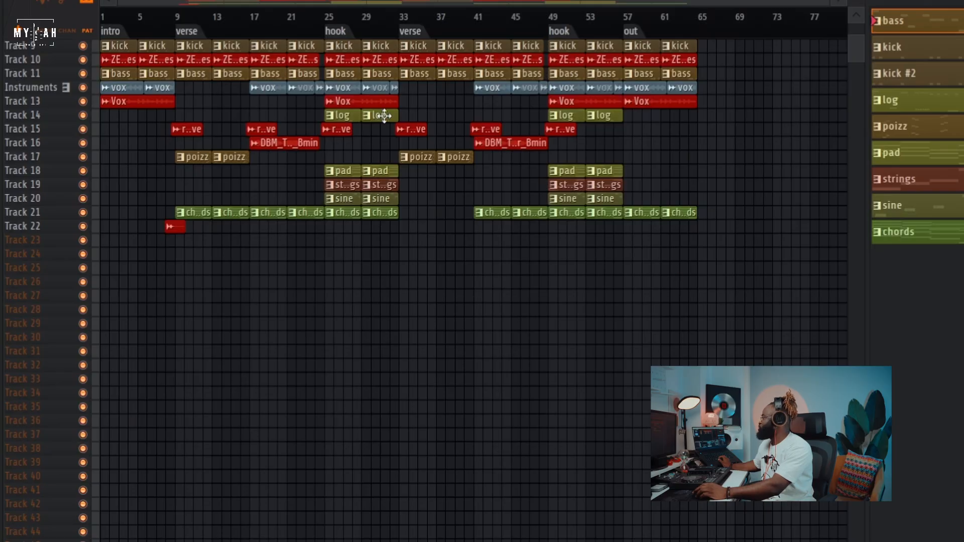
# Select the intro section on the playlist timeline as the playback range
pyautogui.click(103, 32)
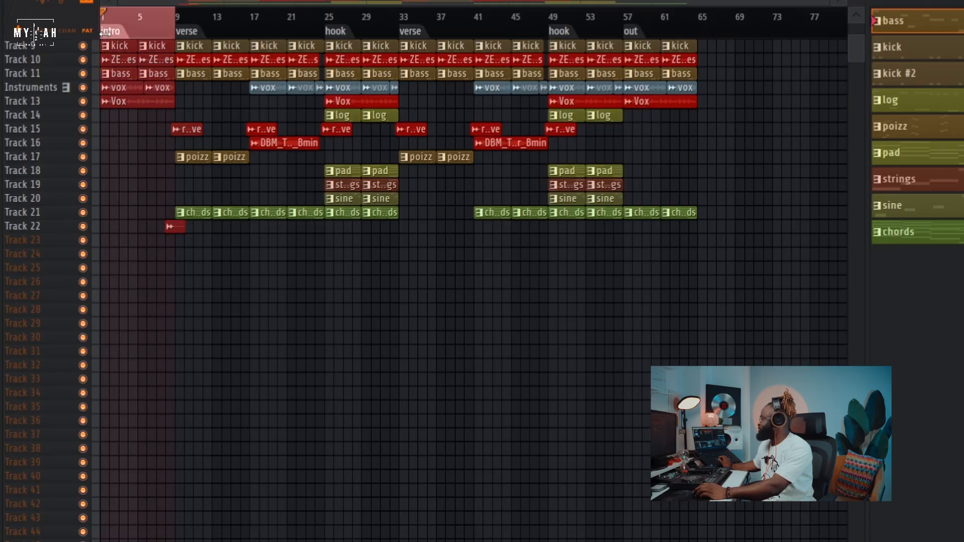
pyautogui.scroll(6, 105, 31)
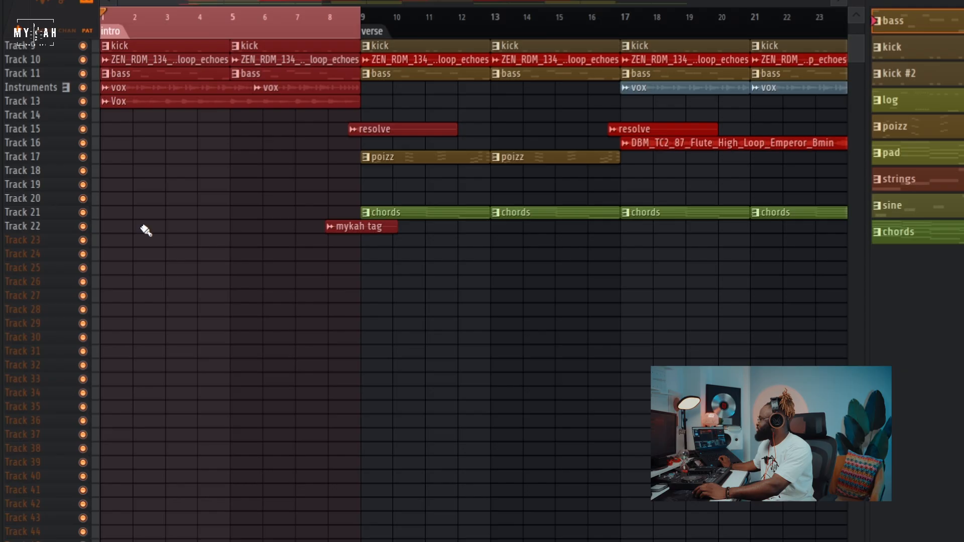
pyautogui.scroll(4, 151, 231)
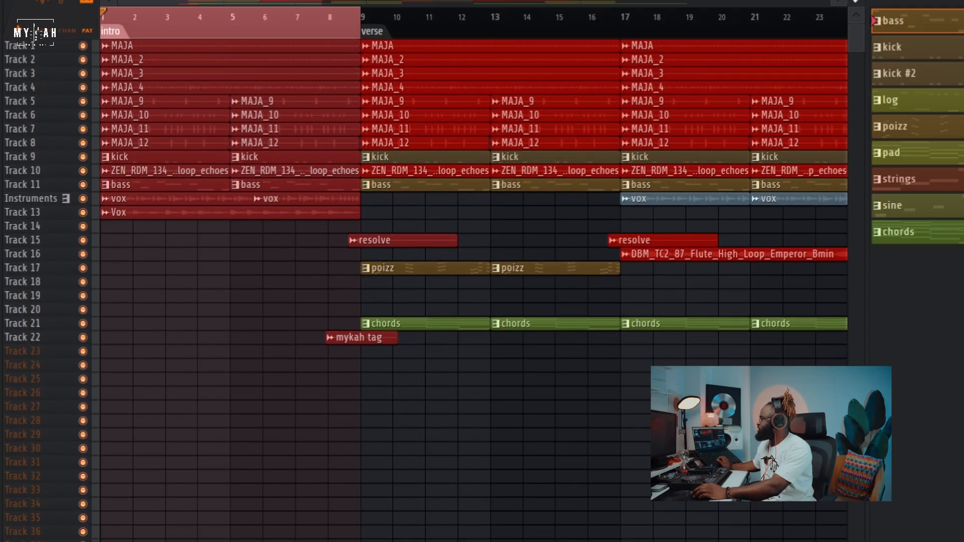
pyautogui.scroll(3, 712, 70)
pyautogui.click(264, 507)
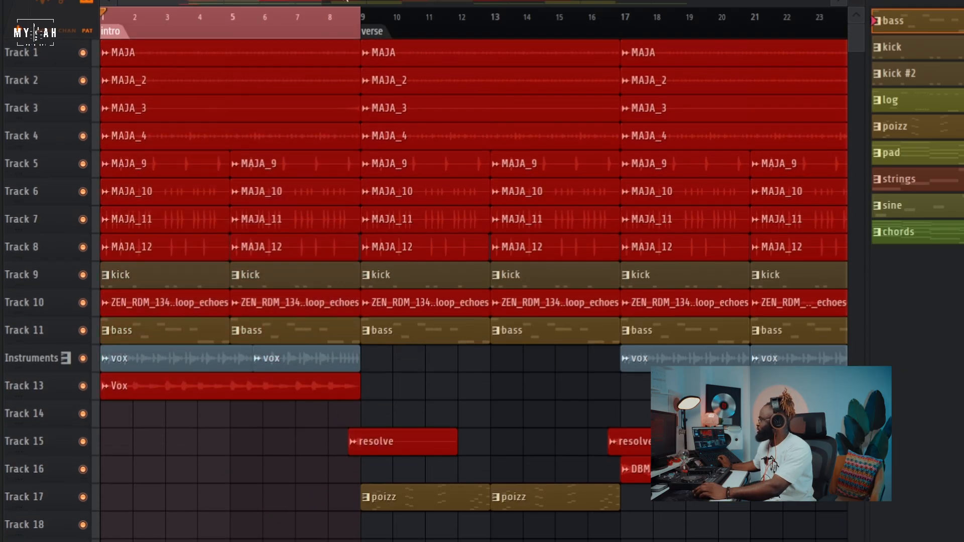
pyautogui.moveTo(328, 1); pyautogui.dragTo(236, 6)
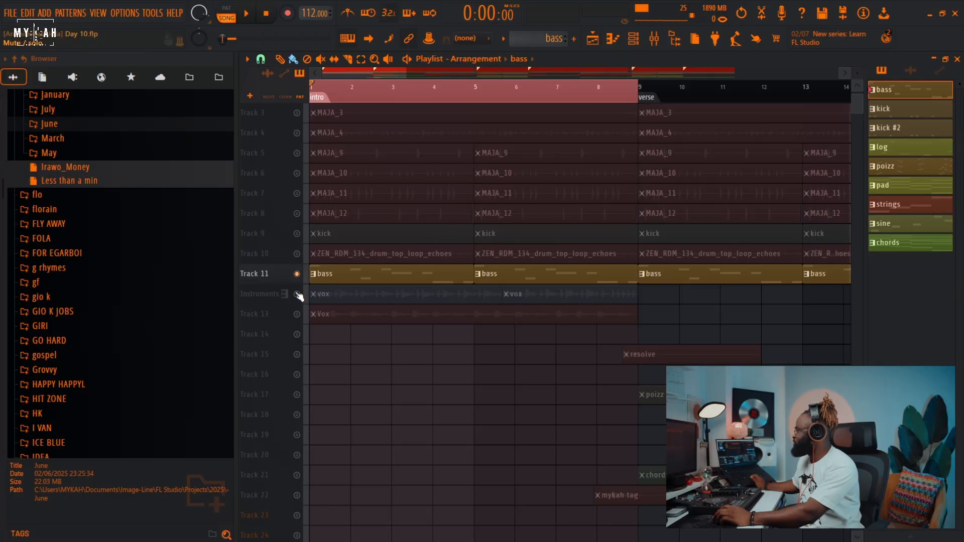
# Solo the Instruments track with the vox clips and play the intro
pyautogui.keyDown('ctrl'); pyautogui.click(297, 294); pyautogui.keyUp('ctrl')
pyautogui.press('space')
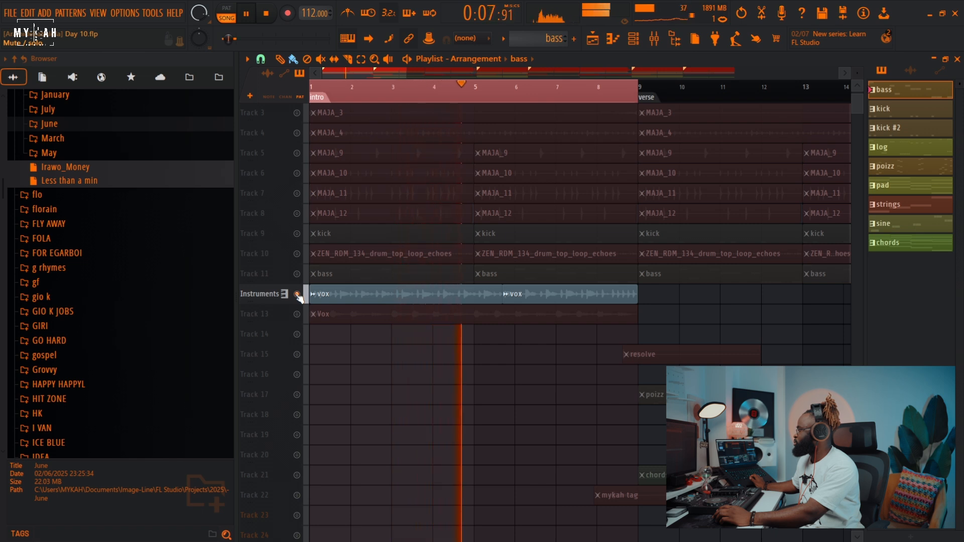
pyautogui.press('space')
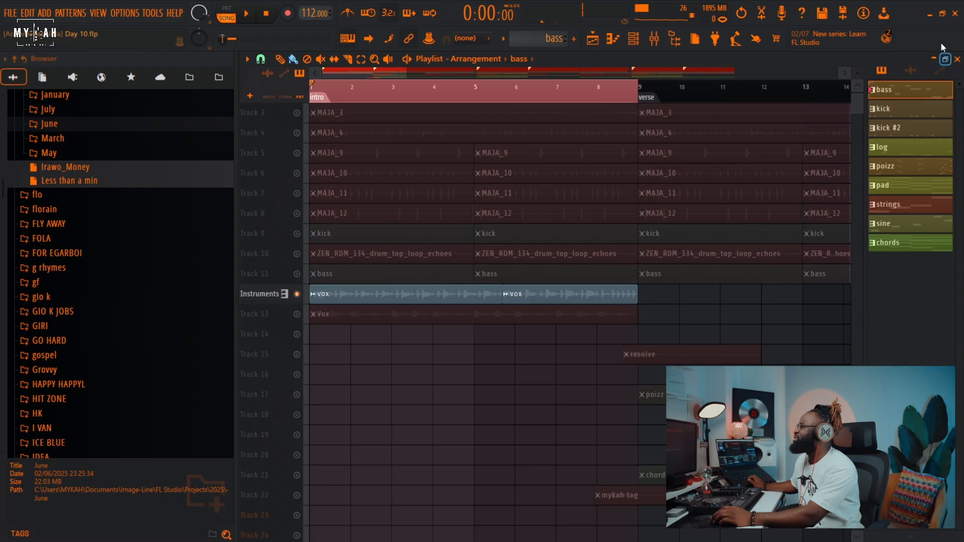
# Show the audio clips in the picker and audition the DBM_TC2_78 choir loop and another DBM_TC2 loop
pyautogui.click(912, 73)
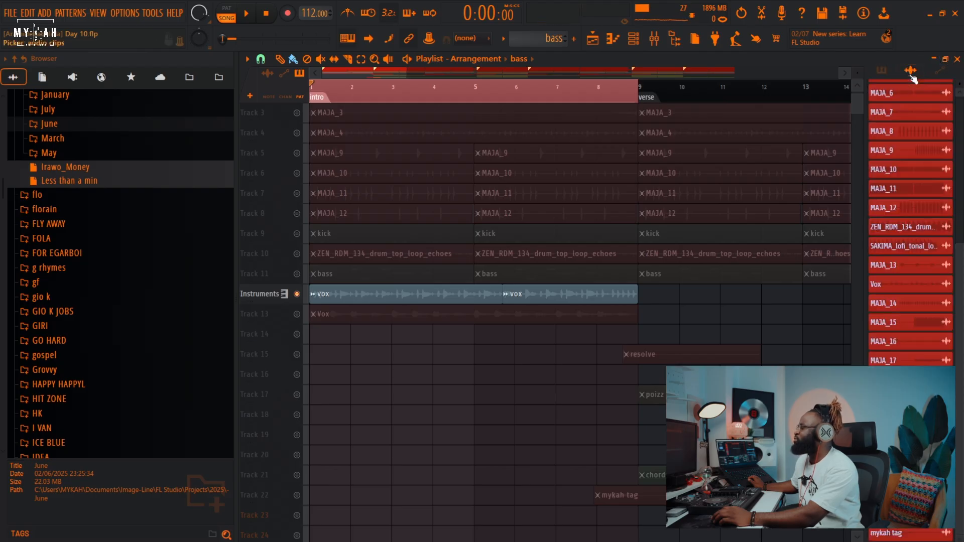
pyautogui.doubleClick(910, 437)
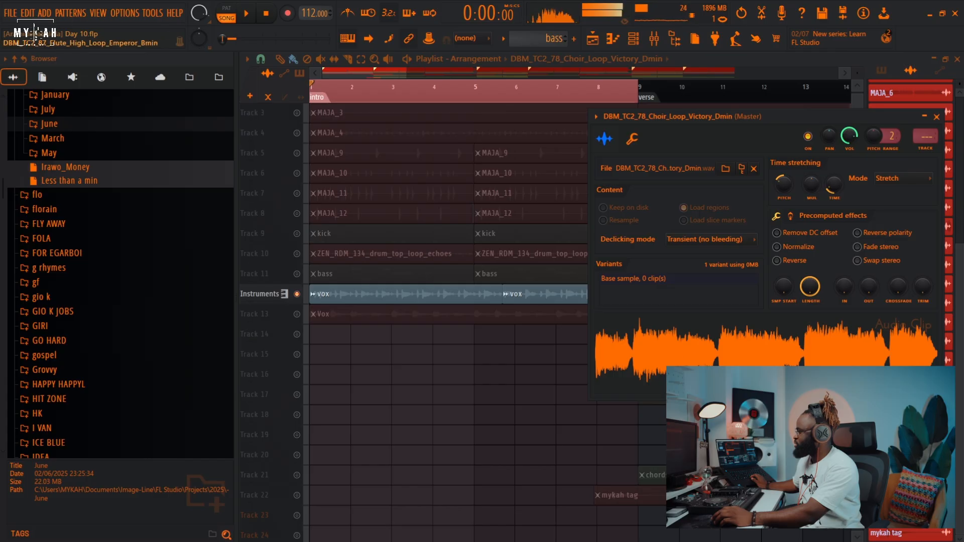
pyautogui.doubleClick(910, 456)
pyautogui.press('space')
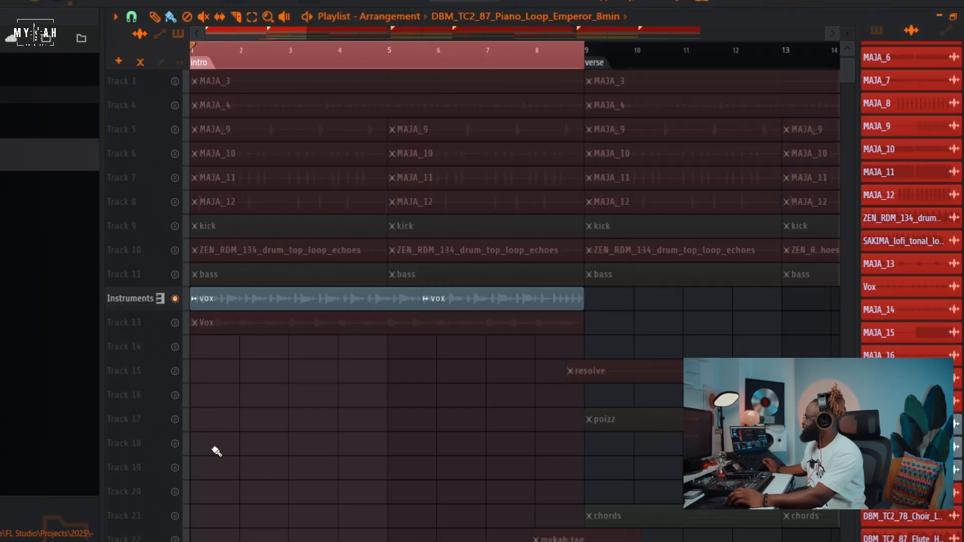
pyautogui.press('space')
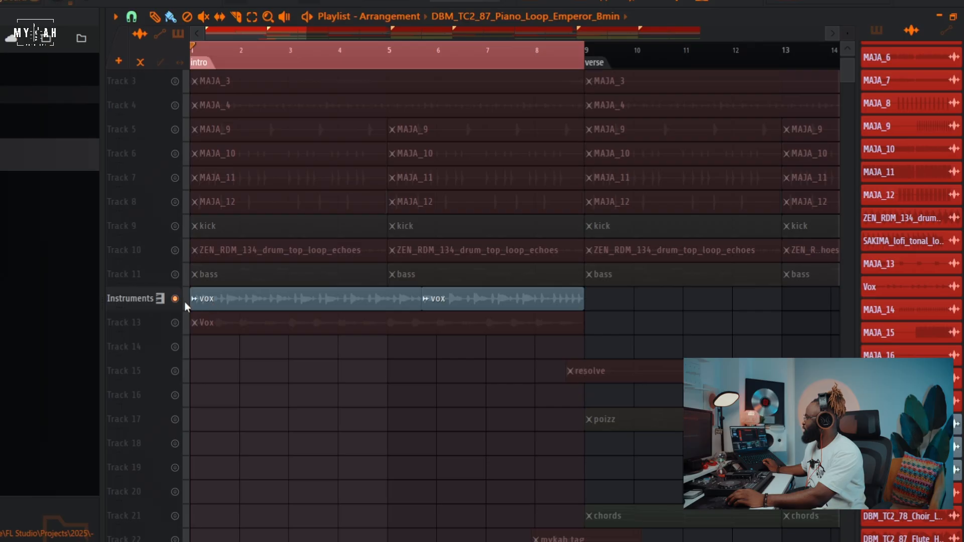
# Unmute the bass on Track 11 alongside the Instruments track and play the intro
pyautogui.click(175, 275)
pyautogui.press('space')
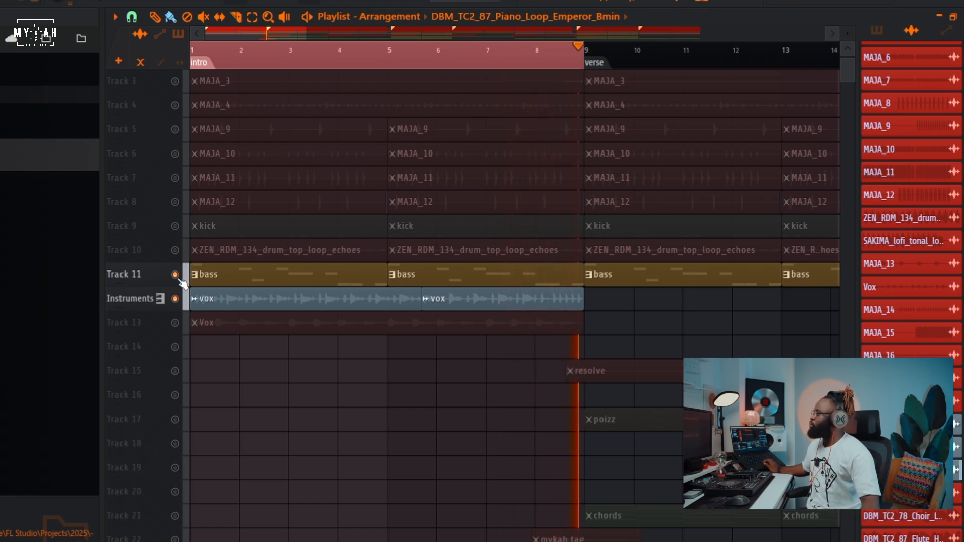
# Inspect the Fruity Parametric EQ 2, FabFilter Pro-Q 3 and Fruity Reeverb 2 effects on the vox mixer track
pyautogui.doubleClick(217, 301)
pyautogui.press('F9')
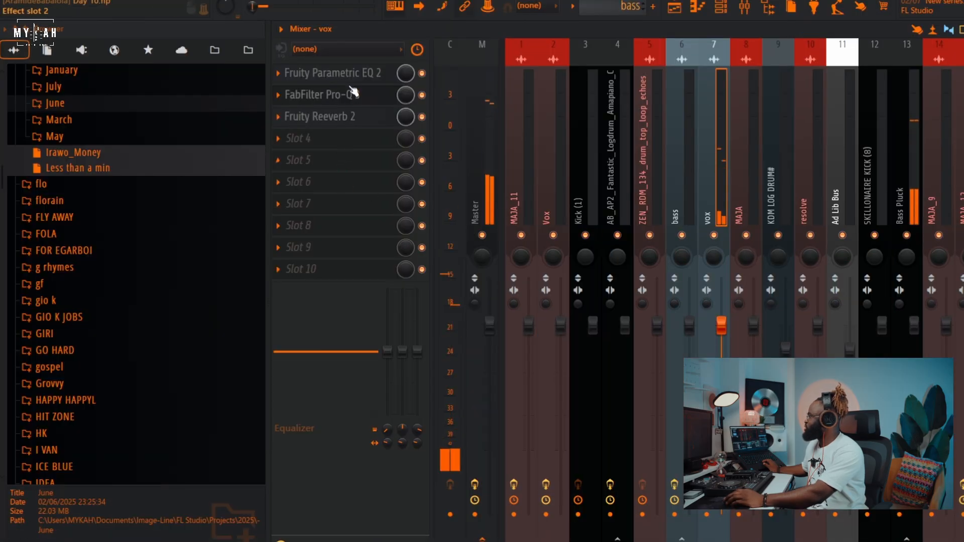
pyautogui.click(350, 77)
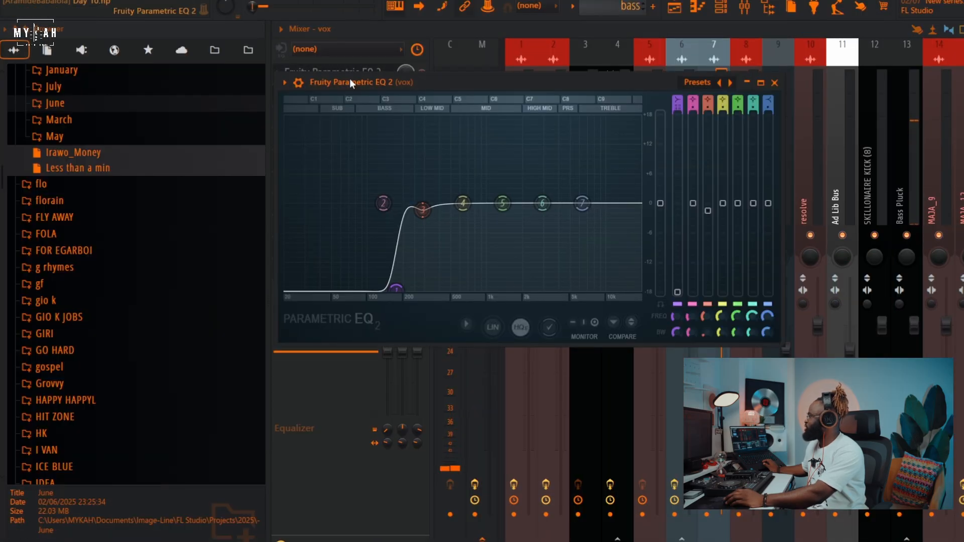
pyautogui.click(450, 46)
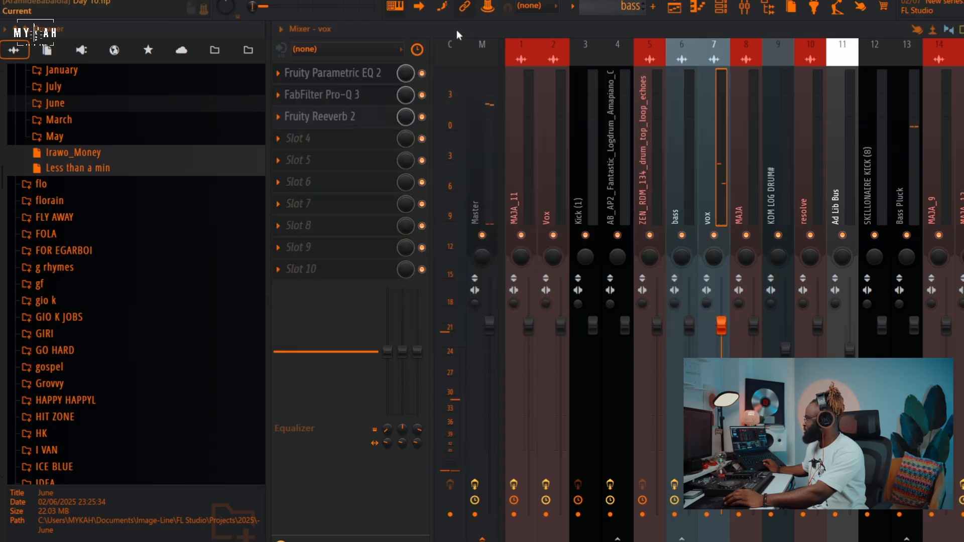
pyautogui.click(360, 96)
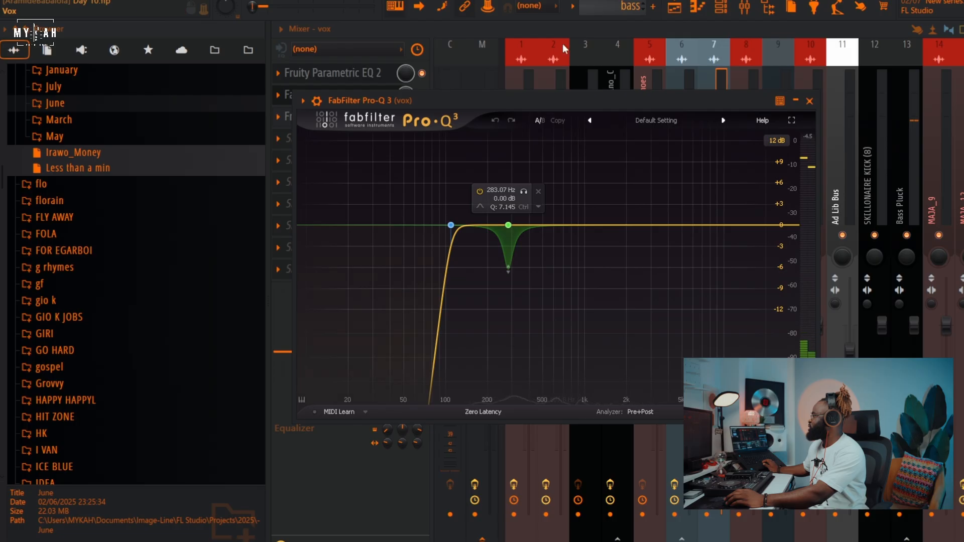
pyautogui.click(565, 26)
pyautogui.click(354, 118)
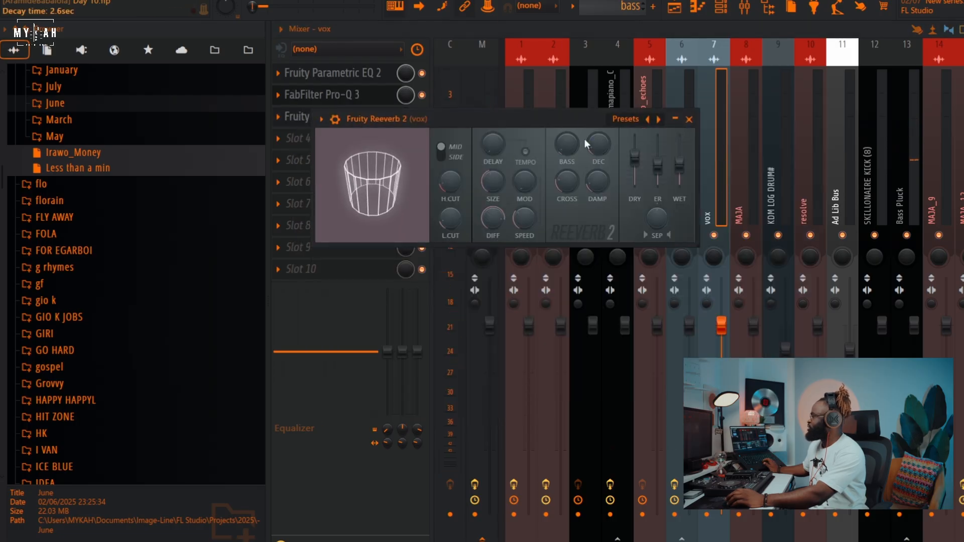
pyautogui.click(674, 7)
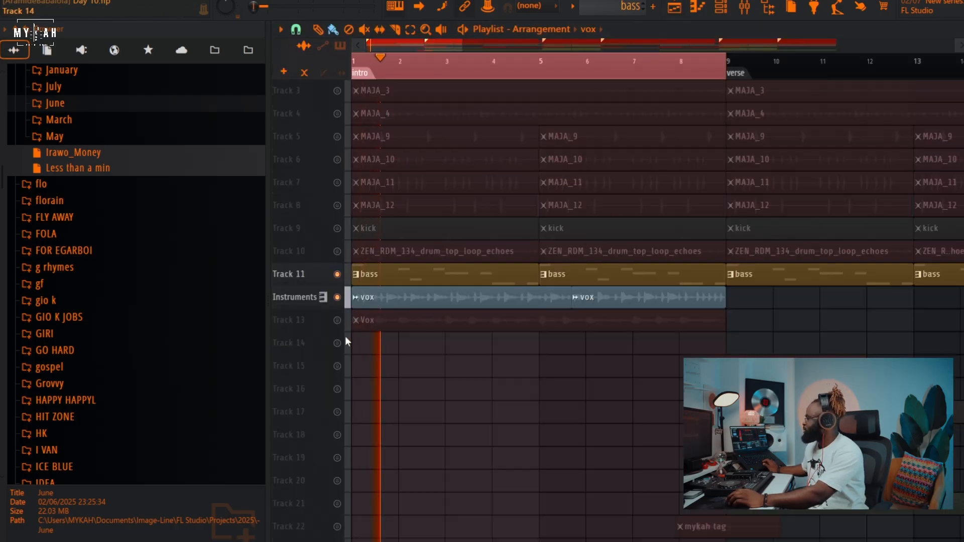
# Inspect the sample settings of the Vox clip on Track 13 and the vox clip on the Instruments track
pyautogui.doubleClick(371, 321)
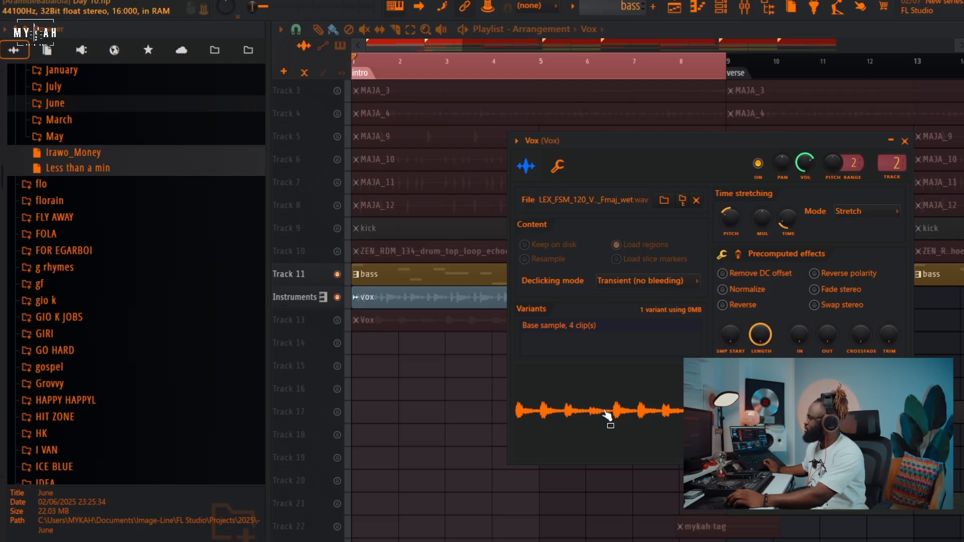
pyautogui.doubleClick(420, 298)
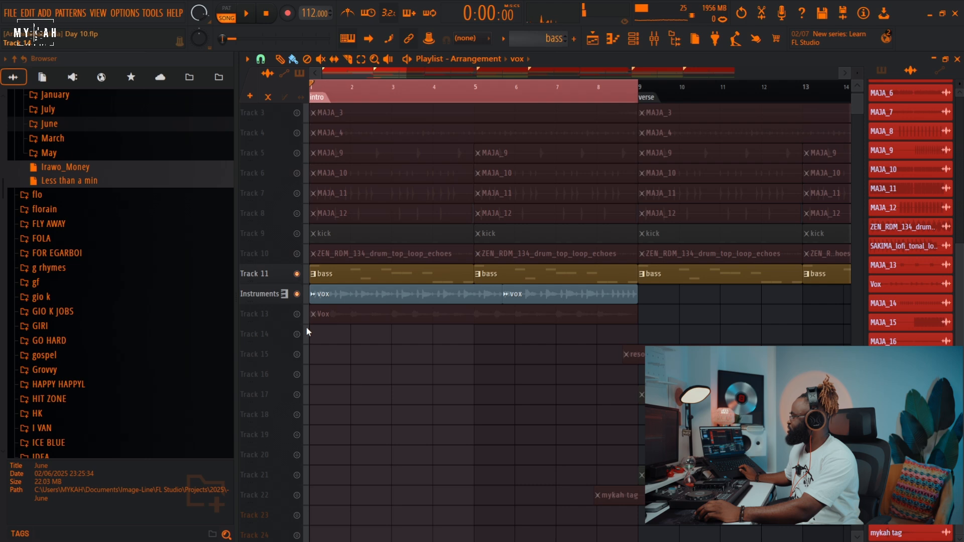
# Unmute the Vox clip on Track 13 and play the intro with the bass and vox tracks
pyautogui.click(337, 320)
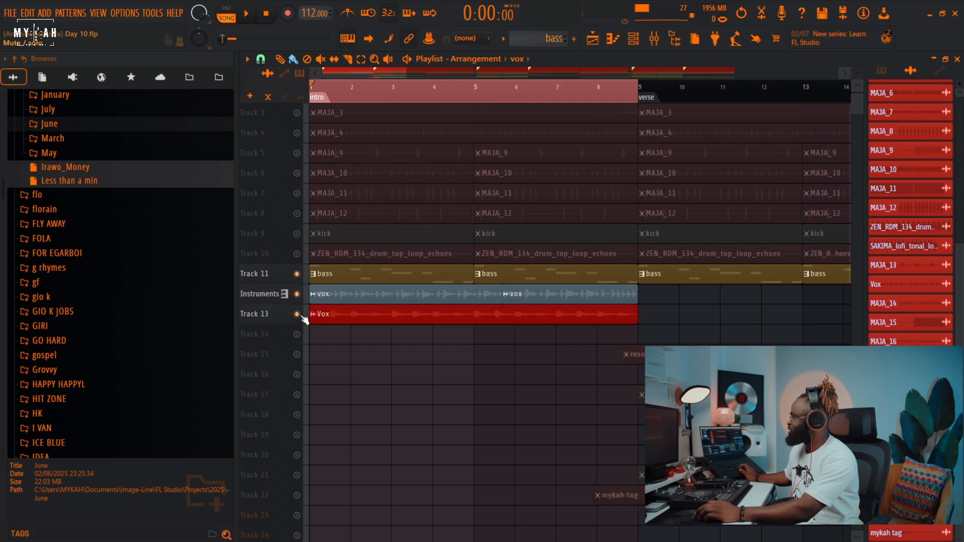
pyautogui.press('space')
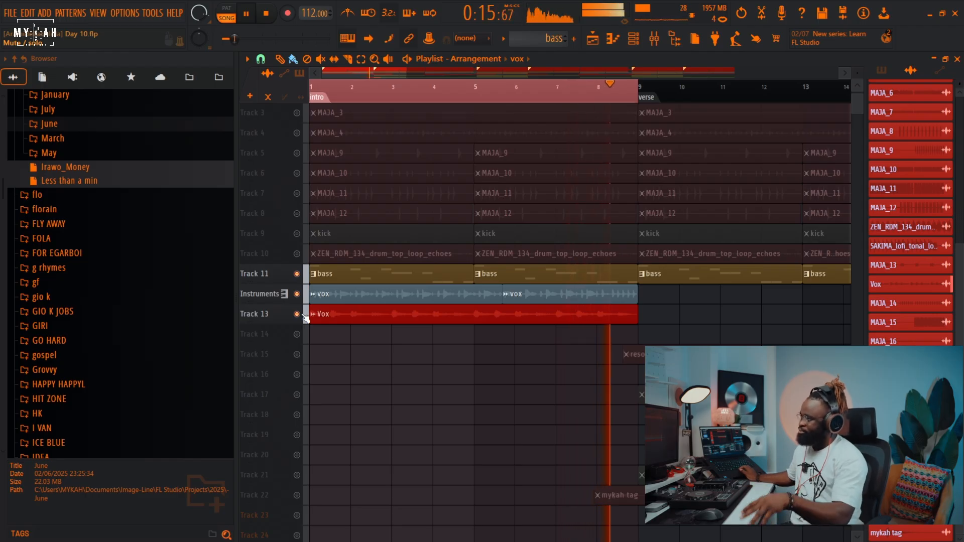
pyautogui.press('space')
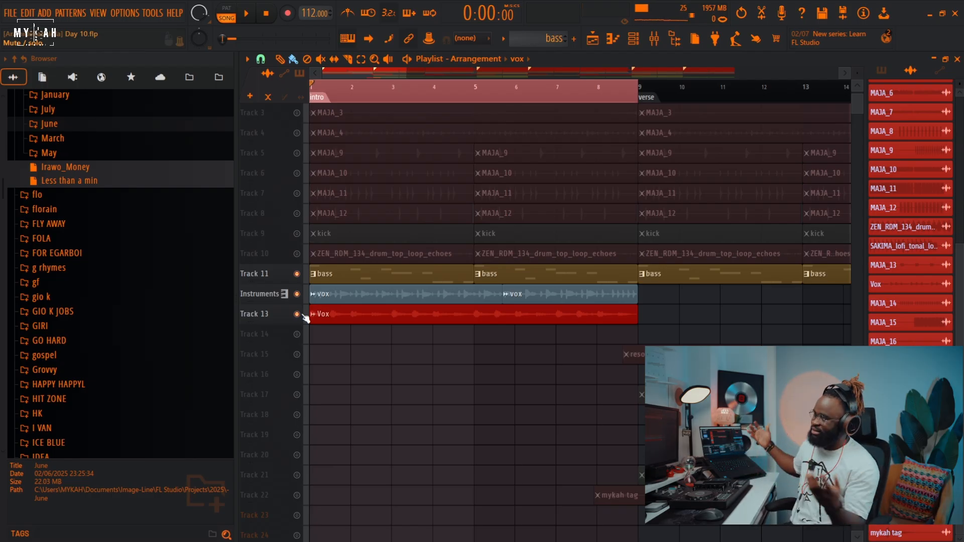
# Inspect the sample settings of the ZEN_RDM_134_drum_top_loop_echoes clip on Track 10
pyautogui.doubleClick(392, 258)
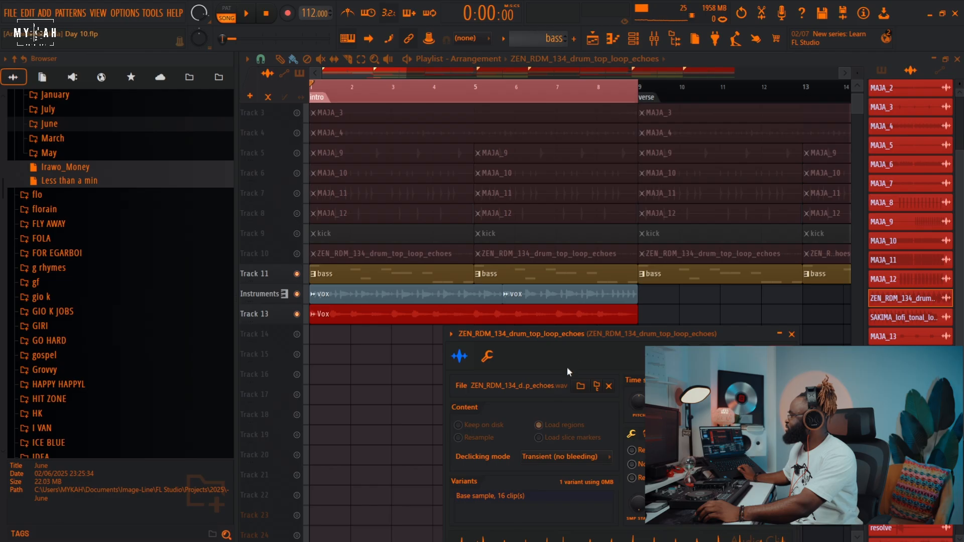
pyautogui.moveTo(562, 340); pyautogui.dragTo(562, 224)
pyautogui.press('Escape')
# Unmute the kick on Track 9 and play the intro with the bass and vox tracks
pyautogui.scroll(2, 402, 322)
pyautogui.click(298, 275)
pyautogui.press('space')
# Review the kick pattern's notes in the piano roll while the intro plays, and return to the playlist
pyautogui.doubleClick(336, 272)
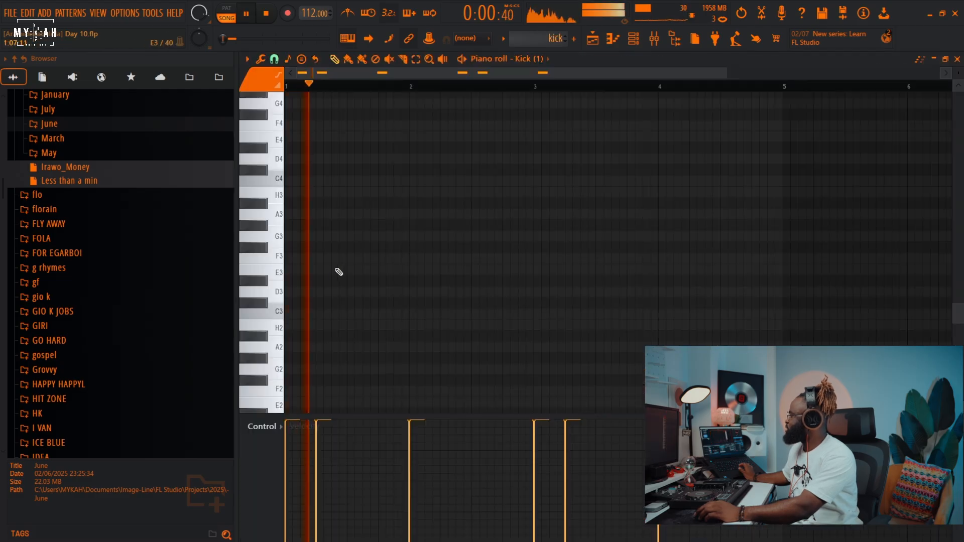
pyautogui.scroll(1, 301, 257)
pyautogui.press('space')
pyautogui.press('space')
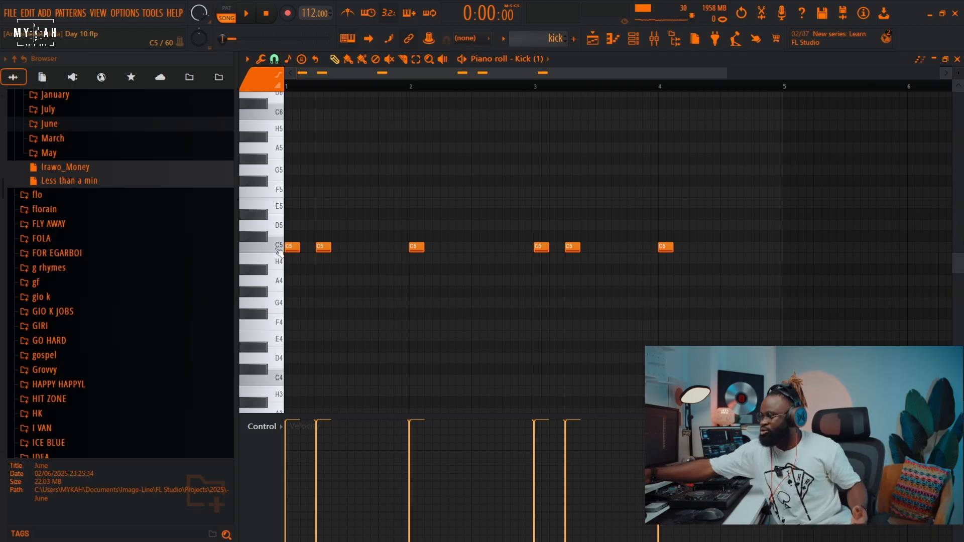
pyautogui.press('space')
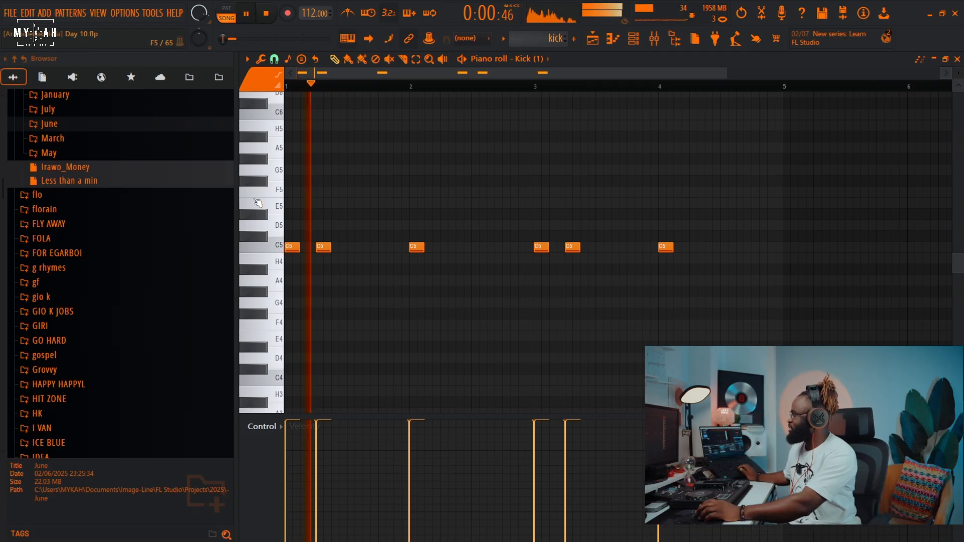
pyautogui.scroll(3, 424, 318)
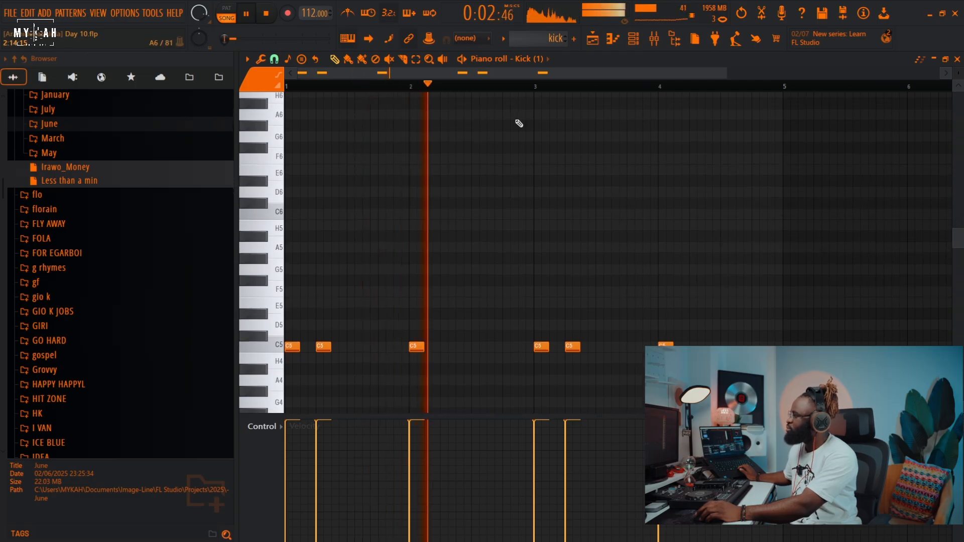
pyautogui.click(600, 36)
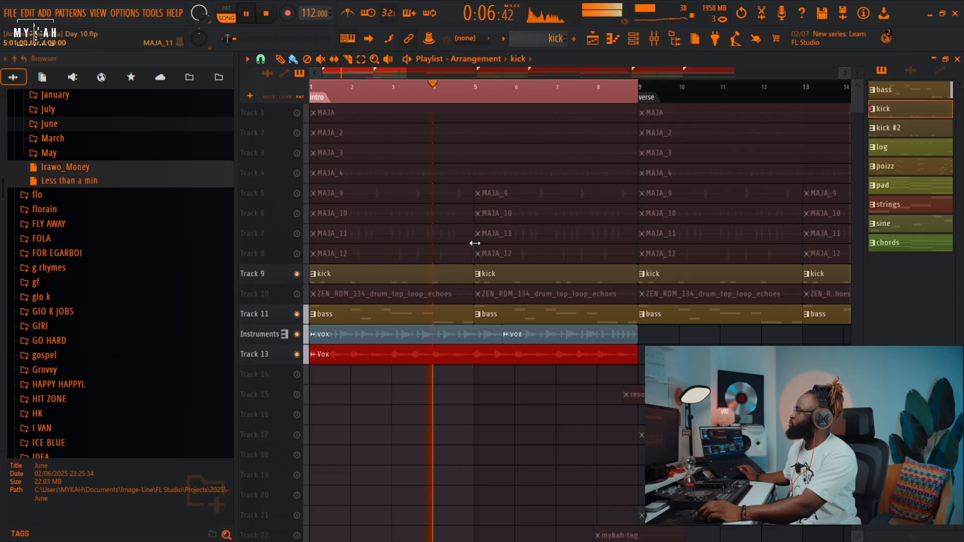
pyautogui.press('space')
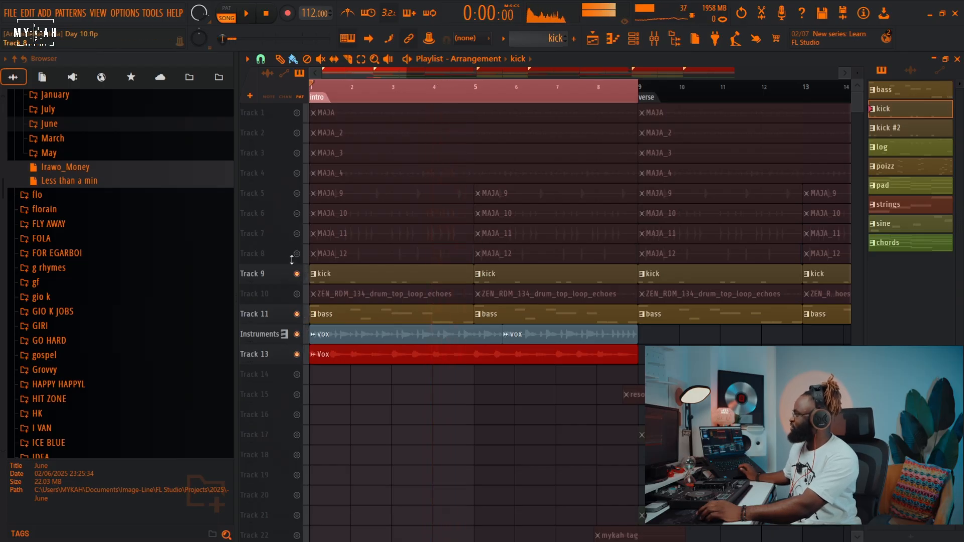
# Unmute MAJA_12 on Track 8, inspect its sample settings, and play the intro
pyautogui.click(297, 254)
pyautogui.doubleClick(325, 254)
pyautogui.press('space')
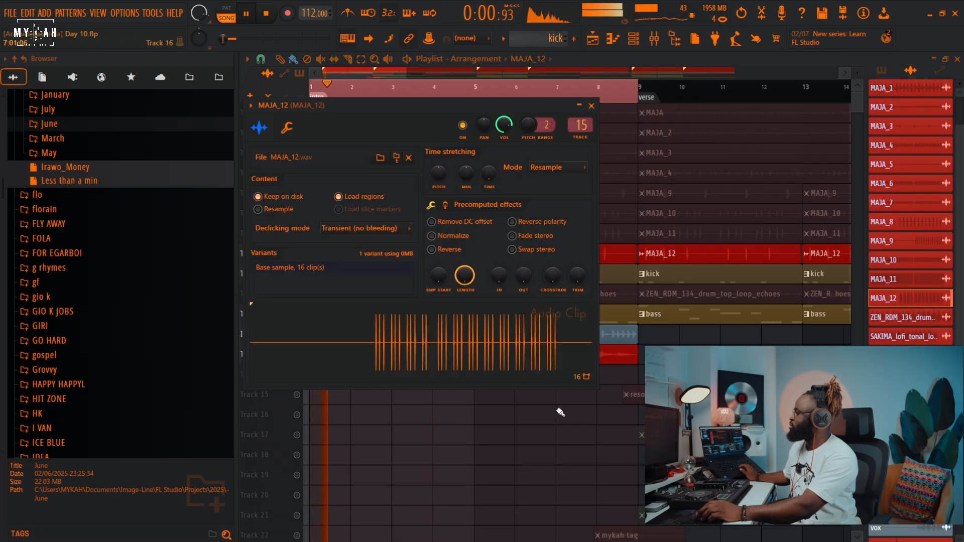
pyautogui.press('Escape')
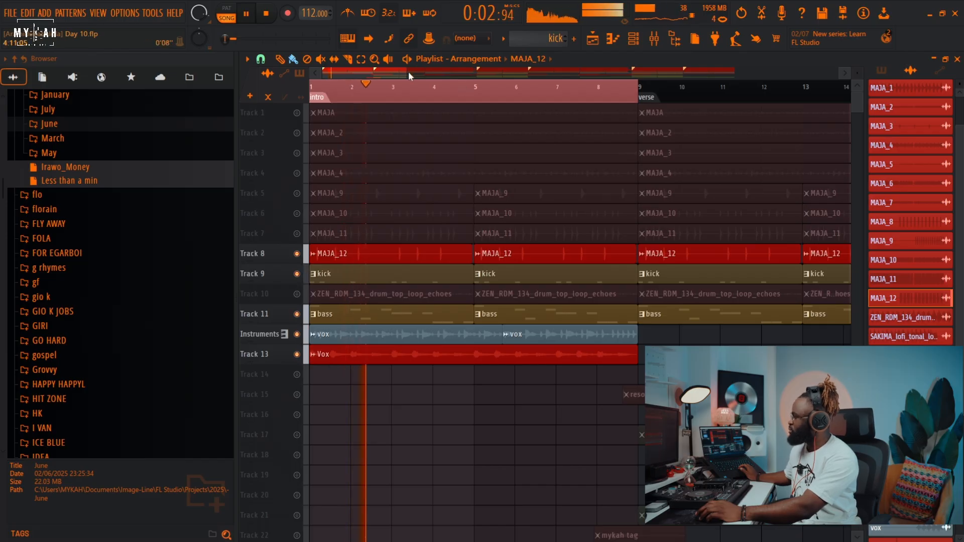
pyautogui.moveTo(405, 74); pyautogui.dragTo(395, 79)
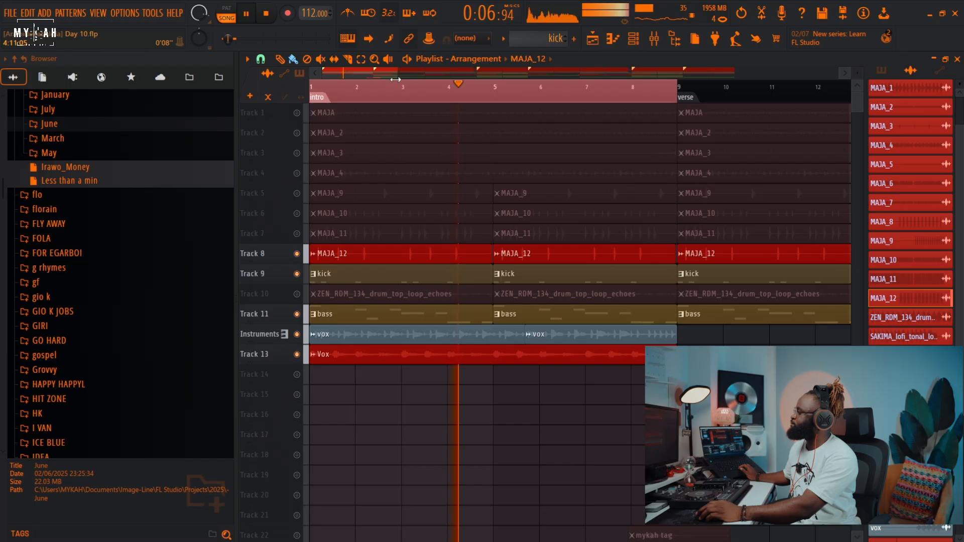
pyautogui.press('space')
# Inspect the sample settings of MAJA_11 on Track 7 and play the intro with that track unmuted
pyautogui.doubleClick(440, 256)
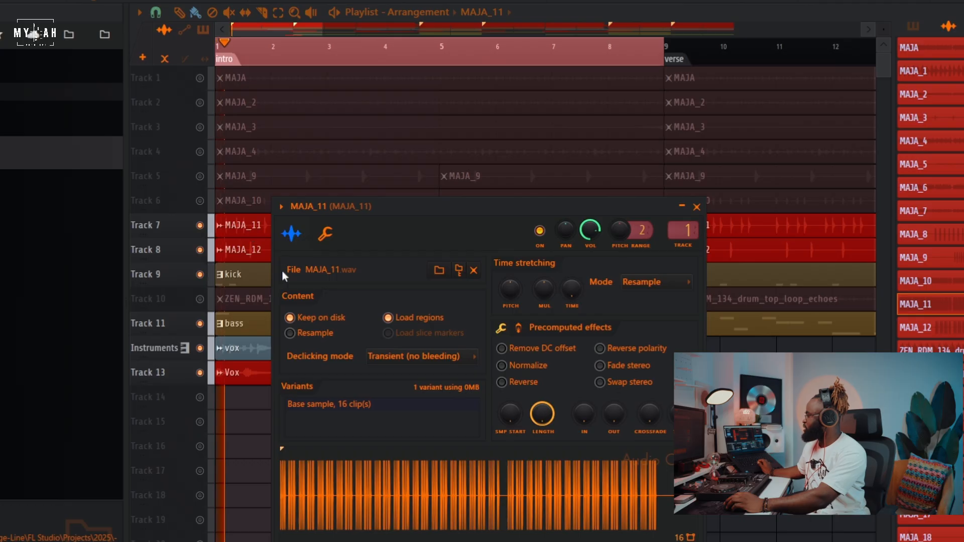
pyautogui.moveTo(321, 30); pyautogui.dragTo(261, 44)
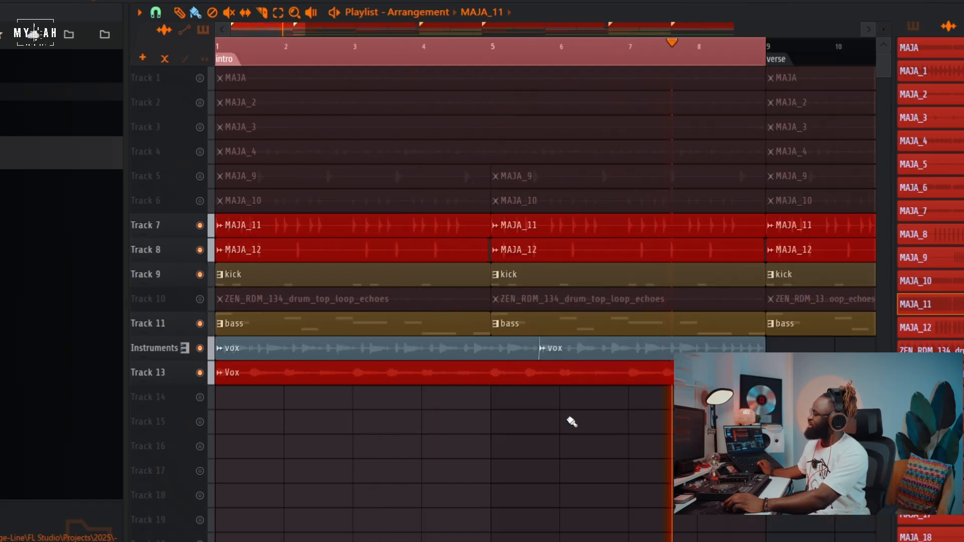
pyautogui.scroll(-3, 575, 417)
pyautogui.scroll(-10, 578, 413)
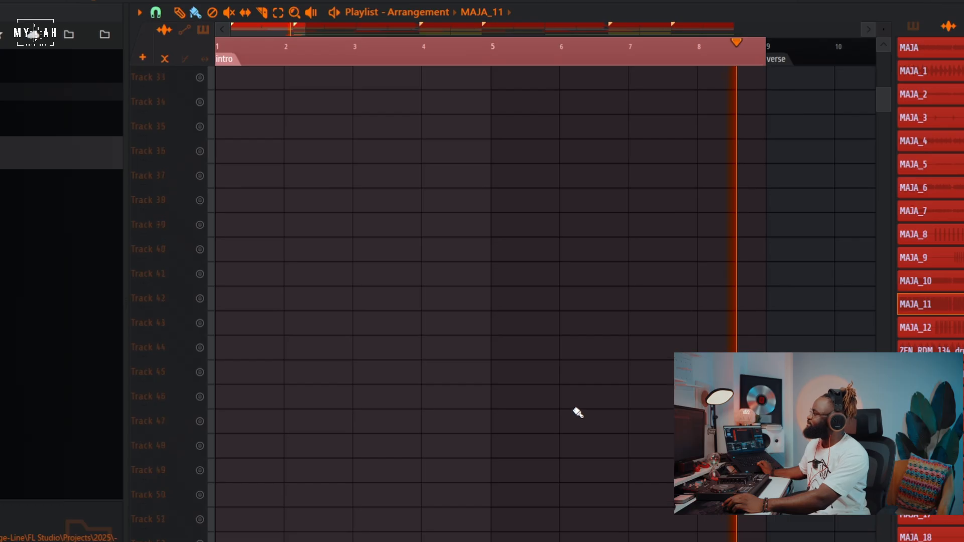
pyautogui.scroll(12, 579, 413)
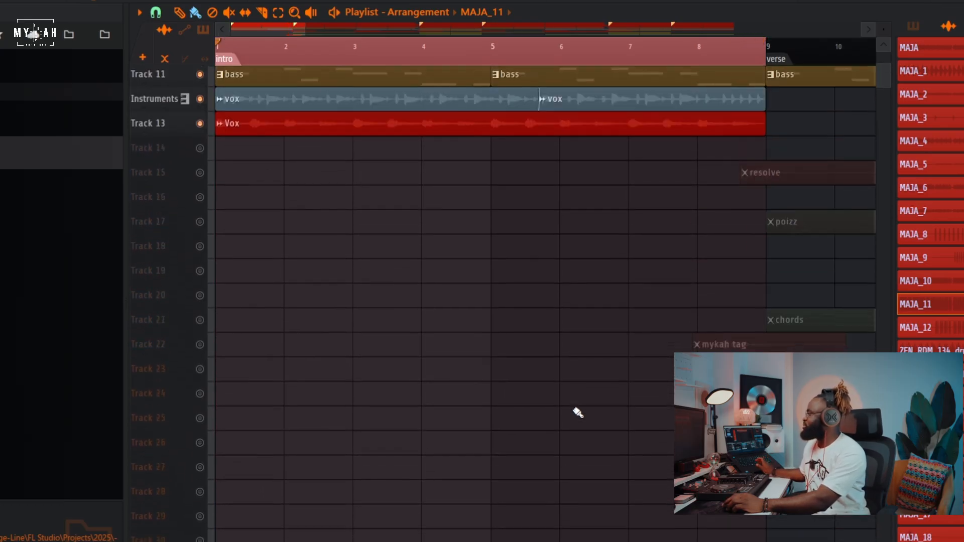
pyautogui.scroll(1, 578, 413)
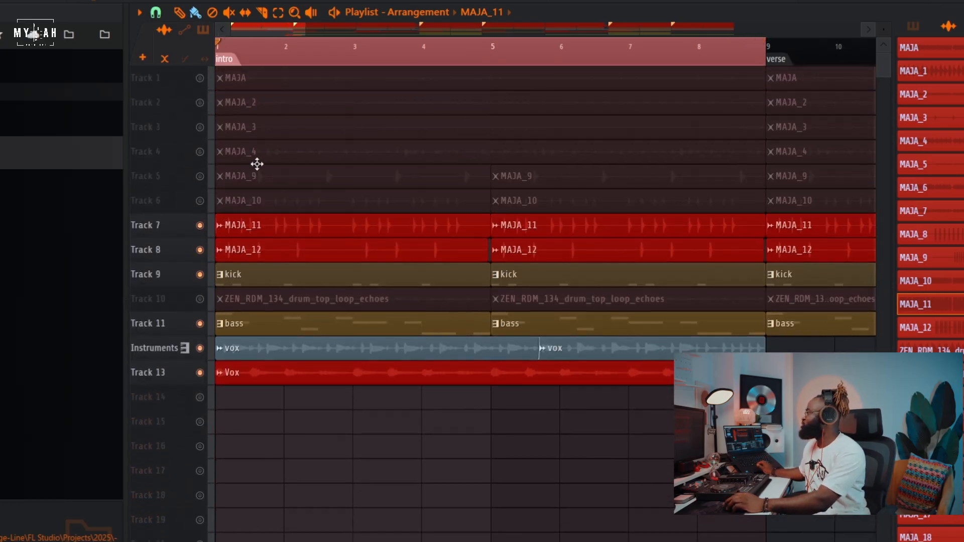
# Inspect the sample settings of MAJA_4 on Track 4, unmute the track, and play the intro
pyautogui.doubleClick(325, 153)
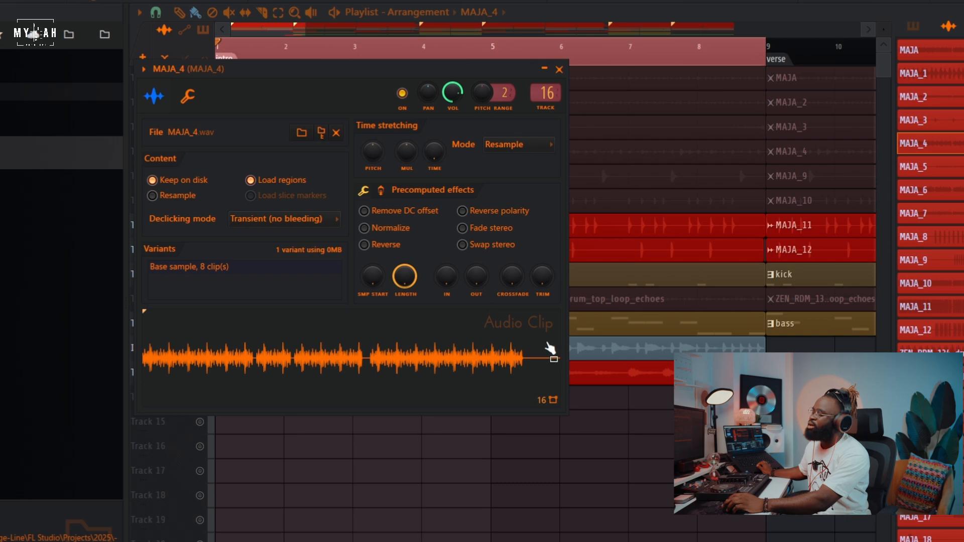
pyautogui.press('Escape')
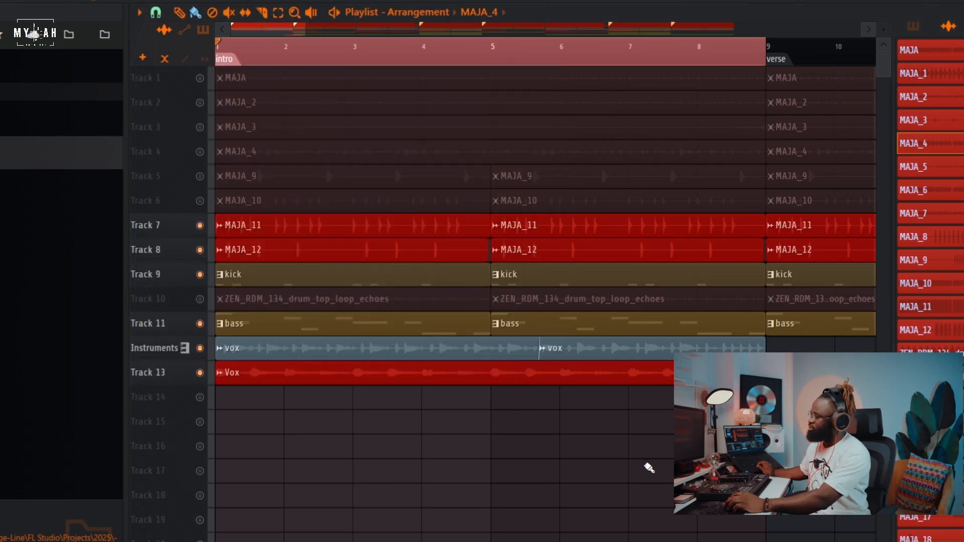
pyautogui.click(200, 151)
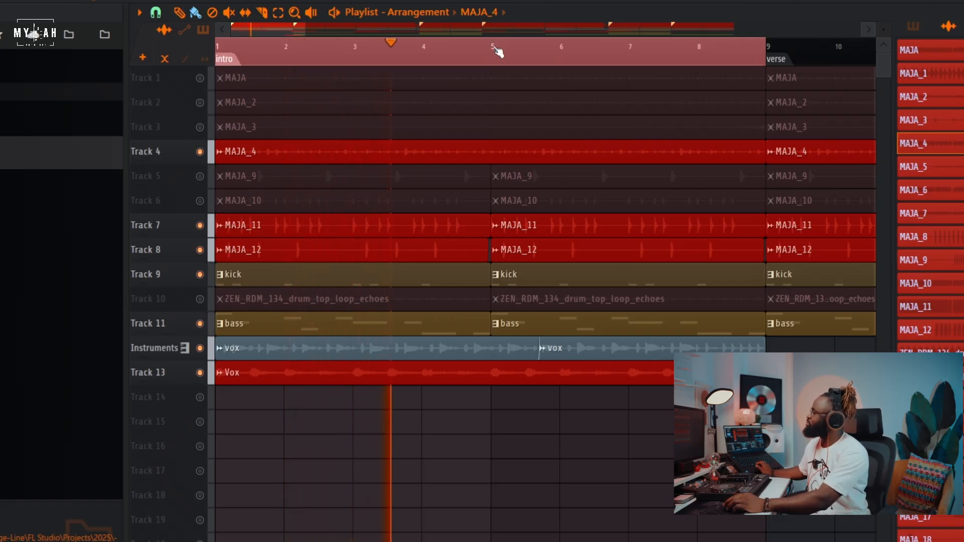
pyautogui.scroll(-3, 497, 50)
pyautogui.scroll(-1, 498, 52)
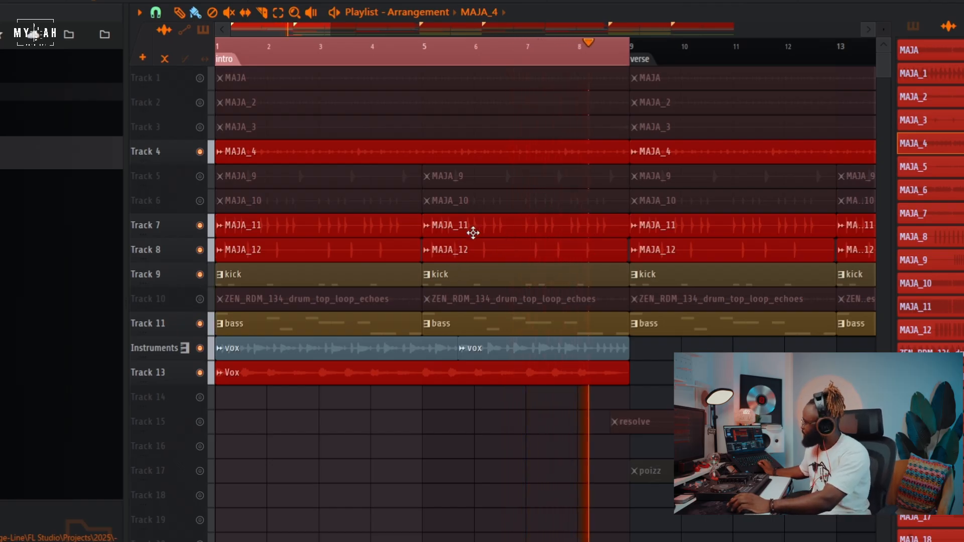
pyautogui.press('space')
# Inspect the sample settings of the MAJA clip on Track 1, unmute the track, and play the intro
pyautogui.doubleClick(265, 80)
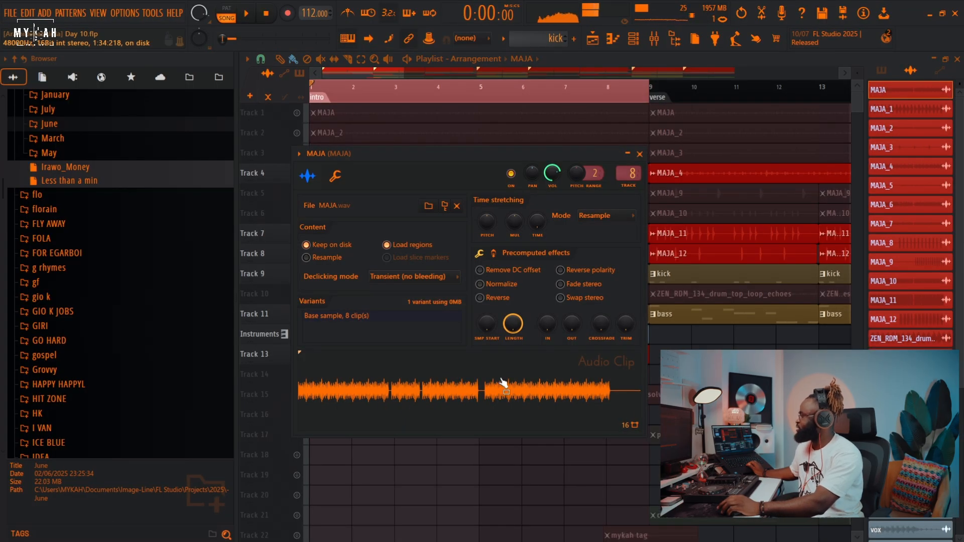
pyautogui.moveTo(403, 72); pyautogui.dragTo(371, 73)
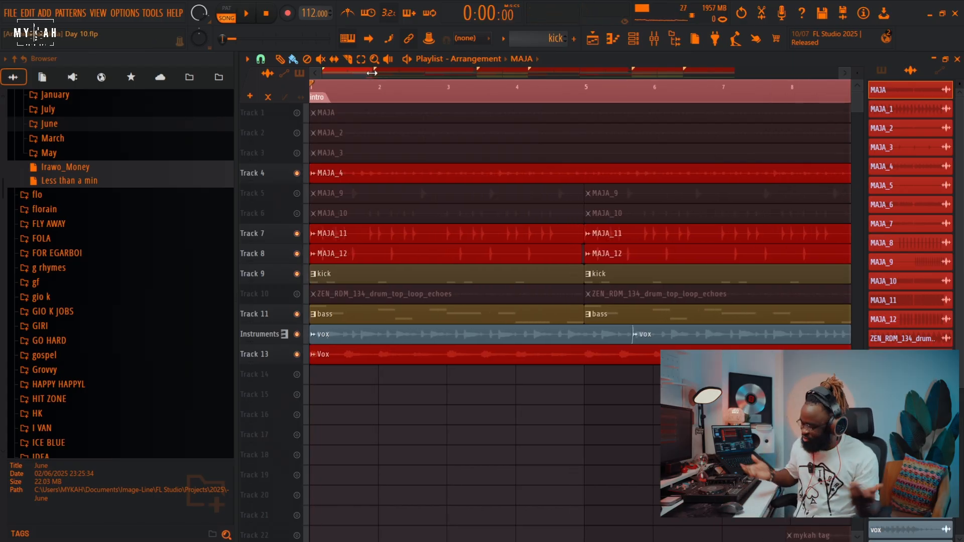
pyautogui.click(297, 114)
pyautogui.doubleClick(366, 114)
pyautogui.press('space')
pyautogui.press('space')
pyautogui.press('Escape')
pyautogui.press('space')
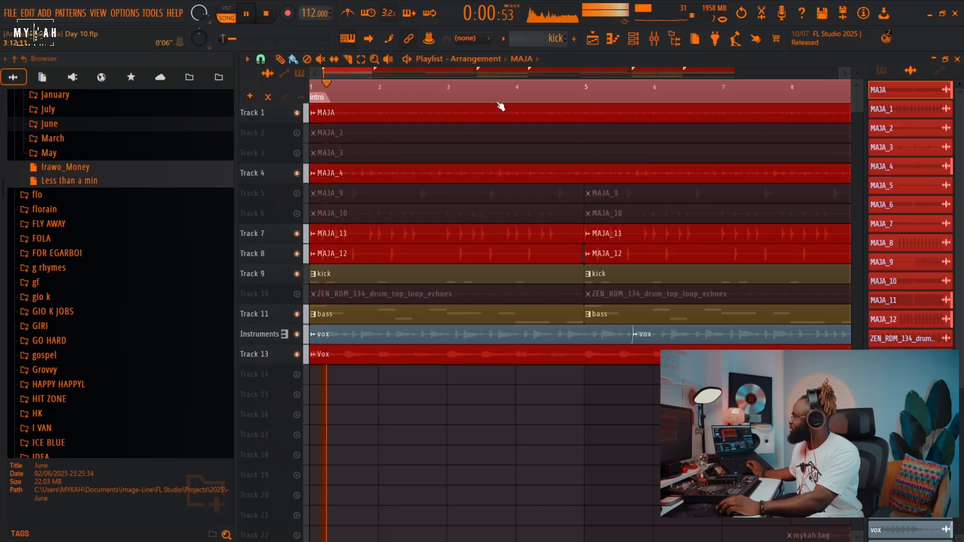
pyautogui.scroll(-3, 504, 100)
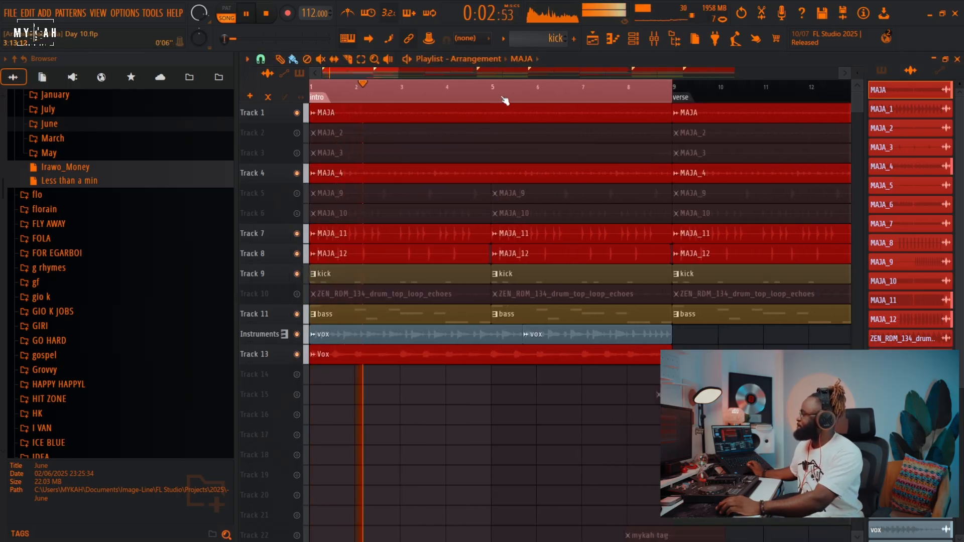
pyautogui.scroll(-2, 505, 101)
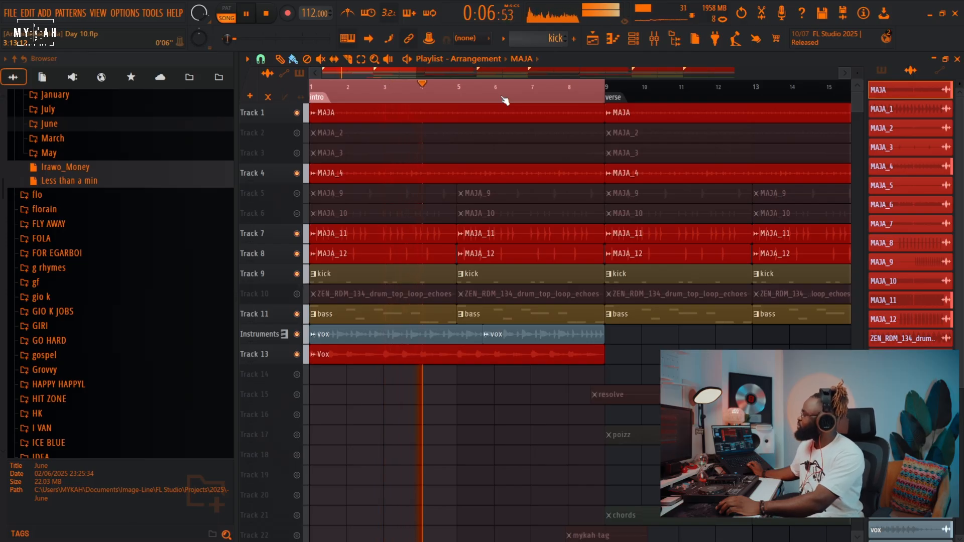
# Unmute MAJA_9 on Track 5 and play the intro with the added layer
pyautogui.click(296, 193)
pyautogui.doubleClick(334, 193)
pyautogui.rightClick(496, 513)
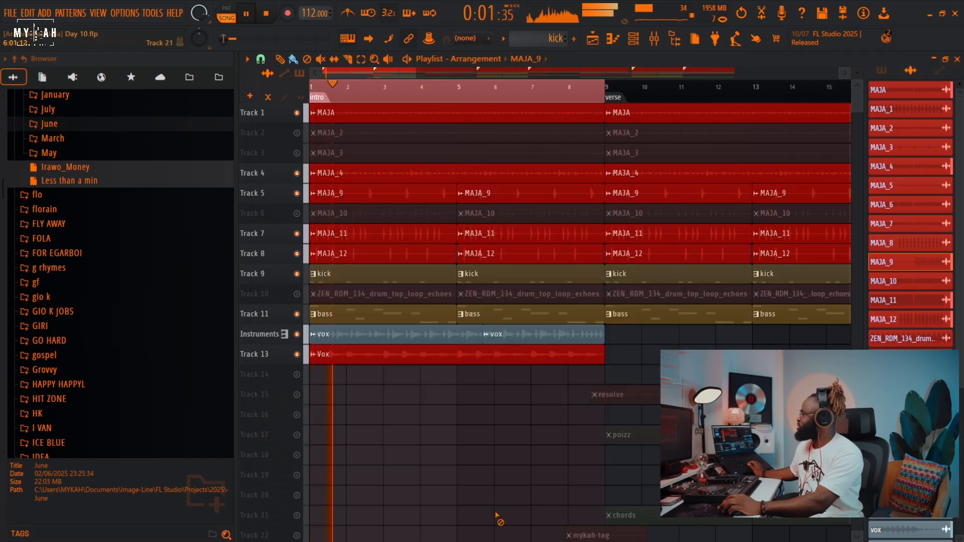
pyautogui.press('space')
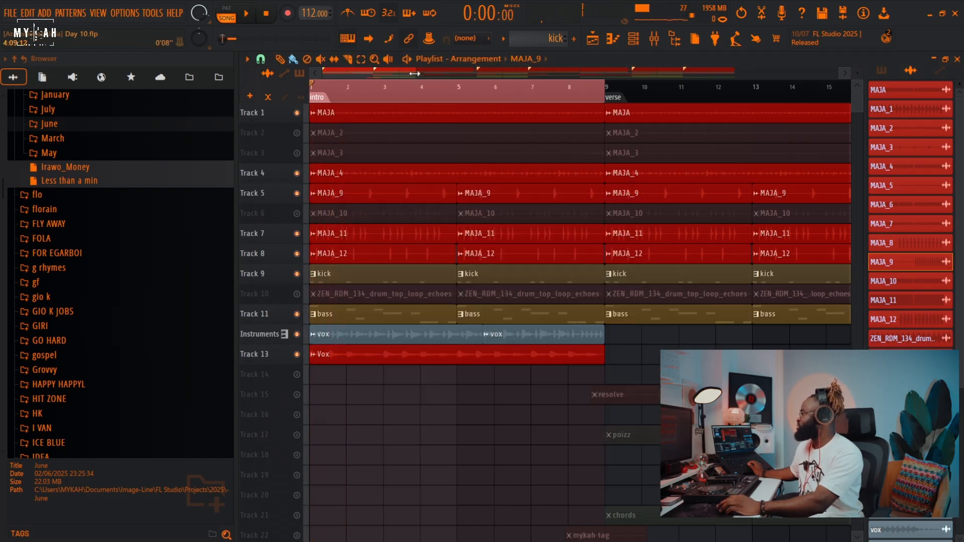
# Increase the height of the playlist tracks and replay the intro with the clip waveforms in view
pyautogui.moveTo(413, 74); pyautogui.dragTo(372, 74)
pyautogui.moveTo(857, 74); pyautogui.dragTo(857, 88)
pyautogui.press('space')
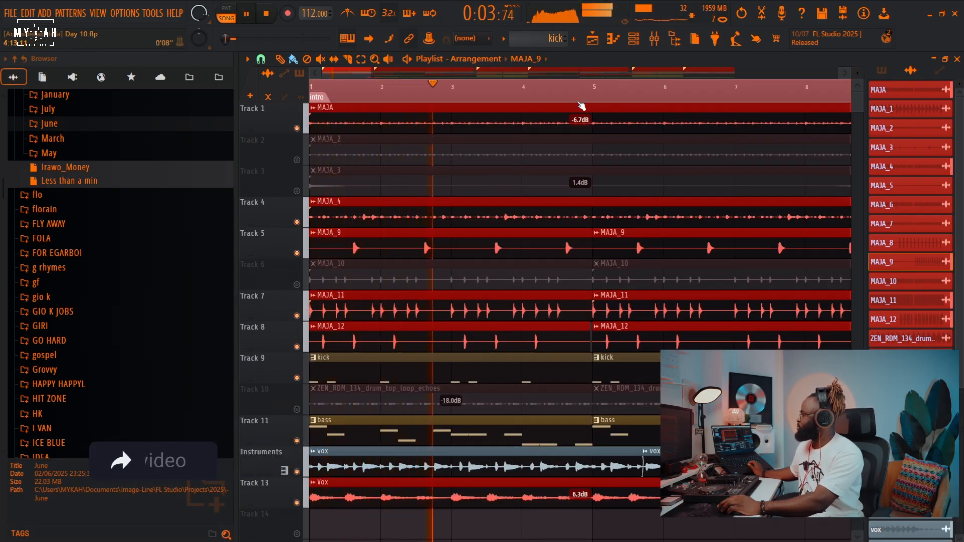
pyautogui.scroll(-3, 582, 107)
pyautogui.scroll(-3, 581, 107)
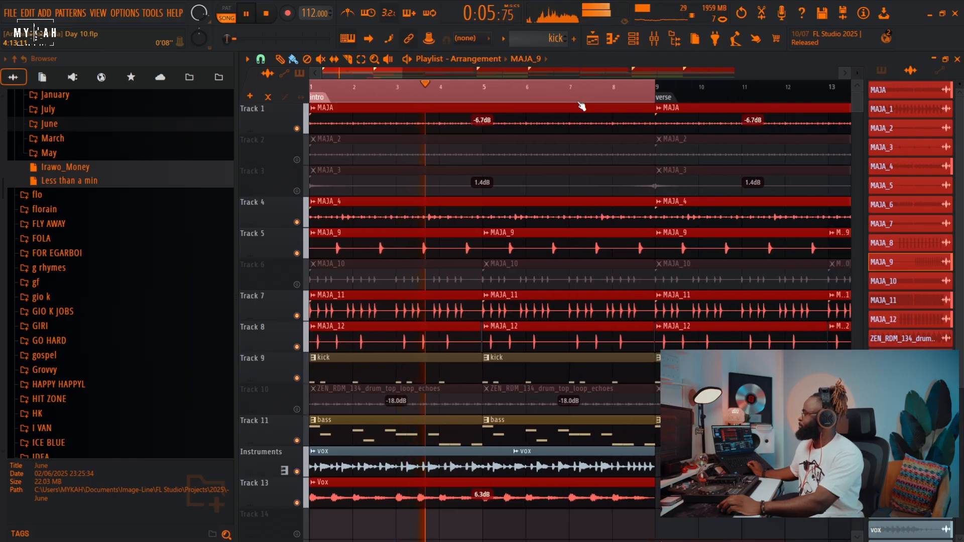
pyautogui.scroll(-2, 582, 106)
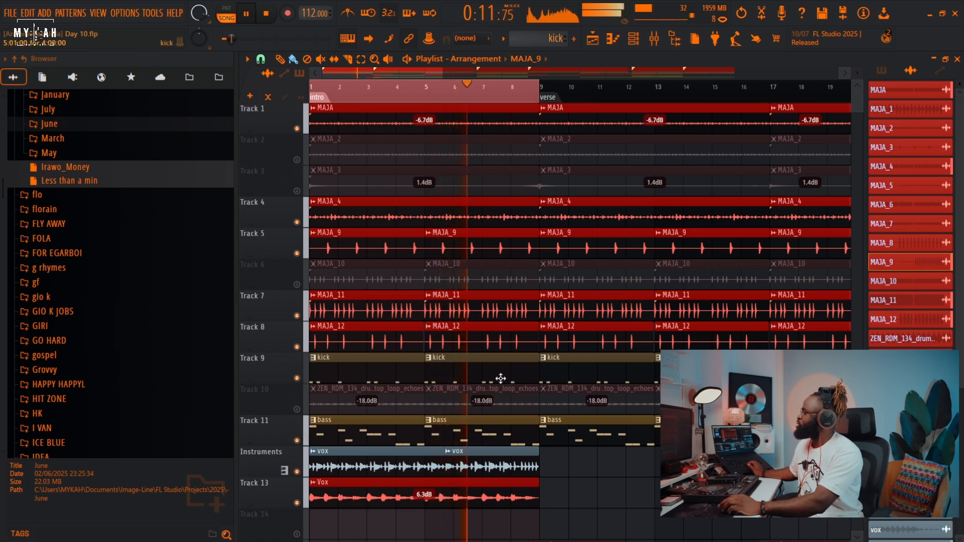
# Inspect the ZEN_RDM_134_drum_top_loop_echoes sample on Track 10, unmute the track, and play the intro
pyautogui.press('space')
pyautogui.doubleClick(484, 401)
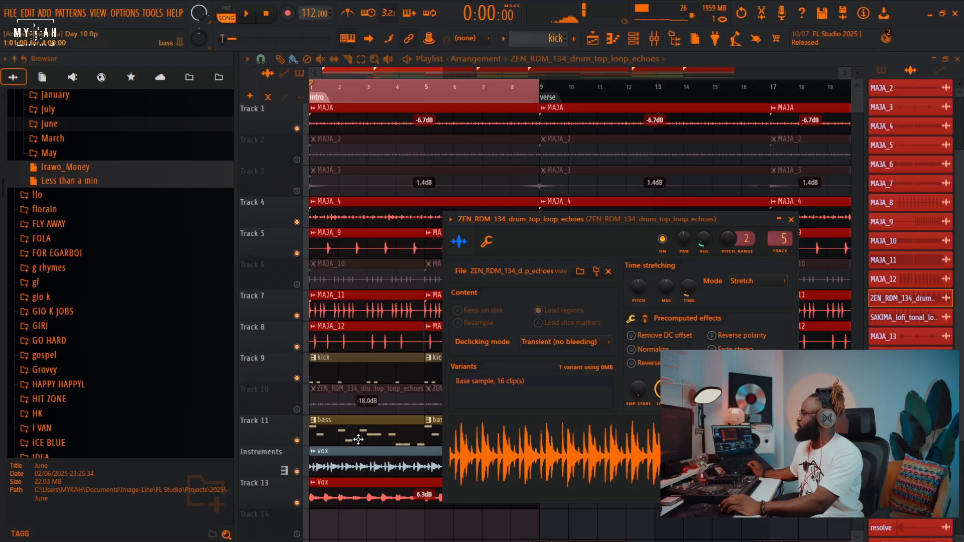
pyautogui.click(297, 409)
pyautogui.press('Escape')
pyautogui.press('space')
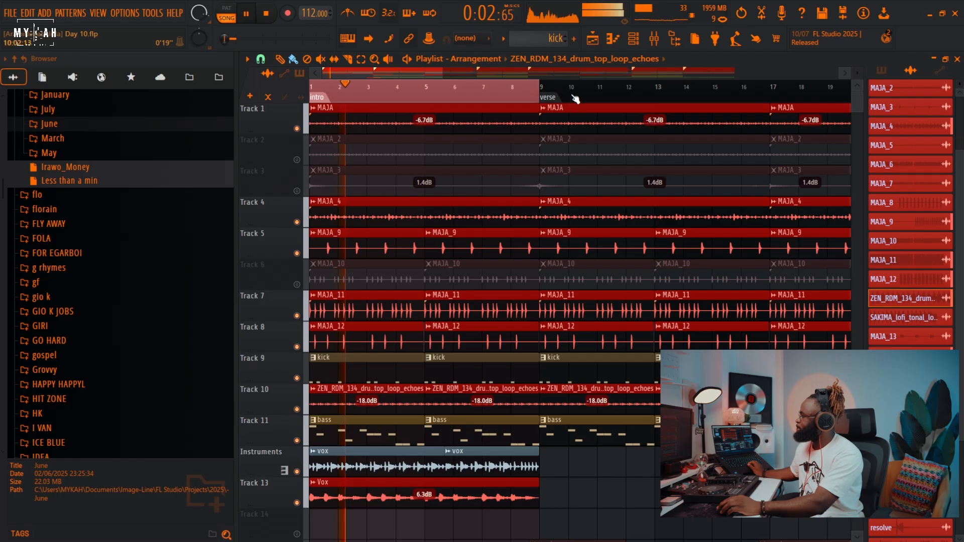
pyautogui.scroll(-5, 577, 96)
pyautogui.scroll(-10, 557, 174)
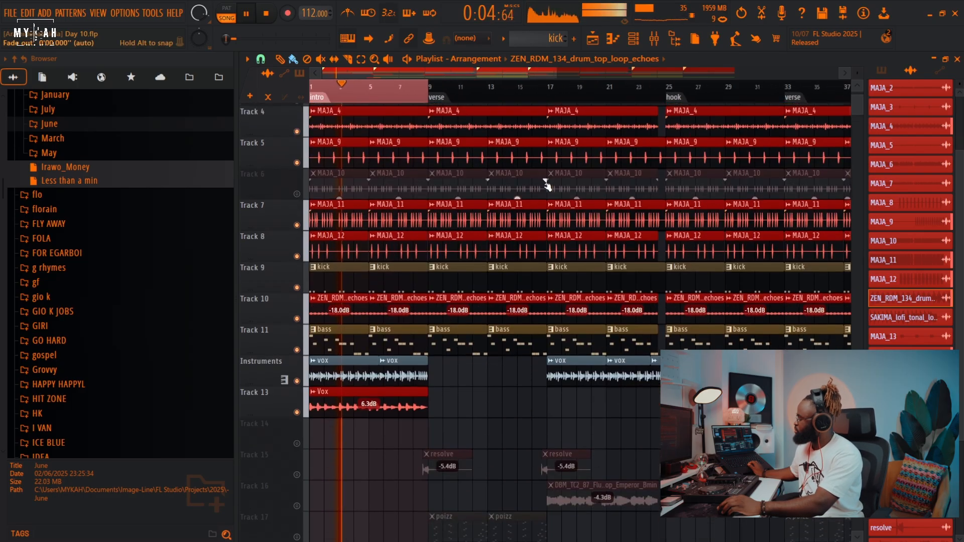
pyautogui.scroll(4, 557, 174)
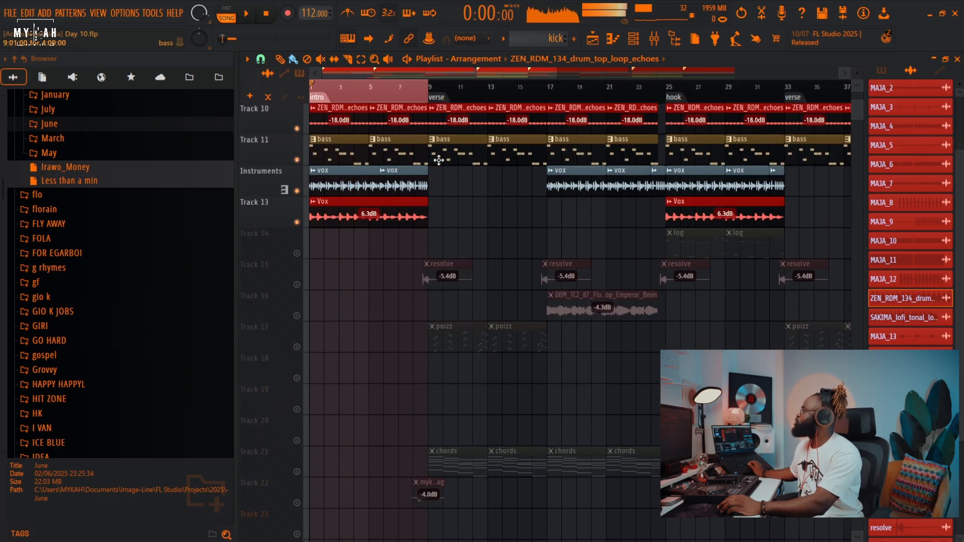
pyautogui.press('space')
# Move the playback position to the start of the verse at bar 9 and bring its lower tracks into view
pyautogui.click(432, 92)
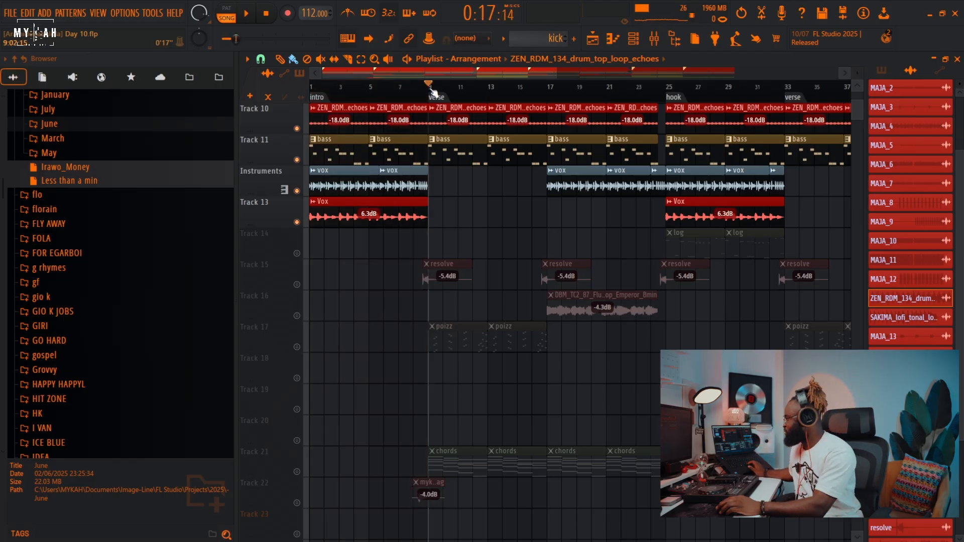
pyautogui.scroll(3, 432, 93)
pyautogui.scroll(3, 537, 364)
pyautogui.scroll(-12, 539, 364)
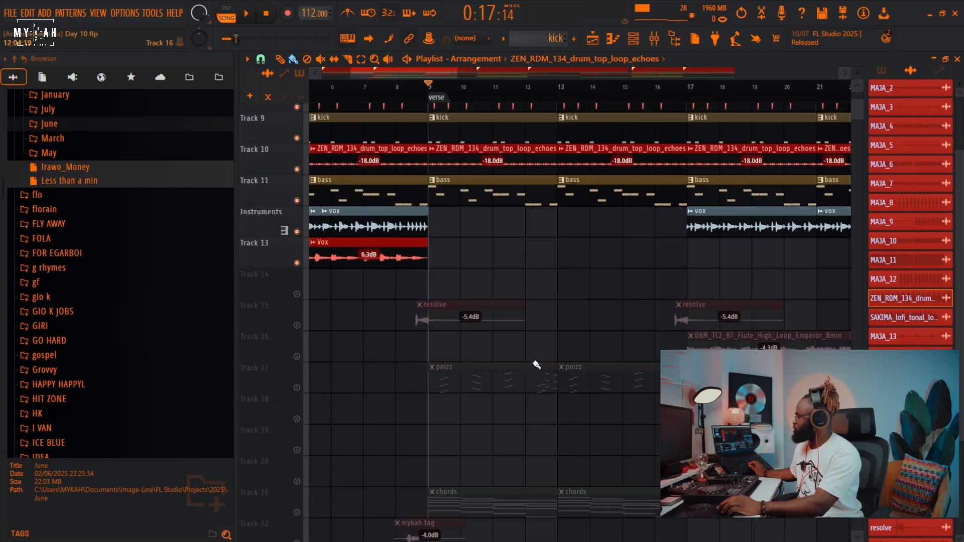
# Solo the chords pattern on Track 21 and play it from the start of the verse
pyautogui.scroll(10, 426, 368)
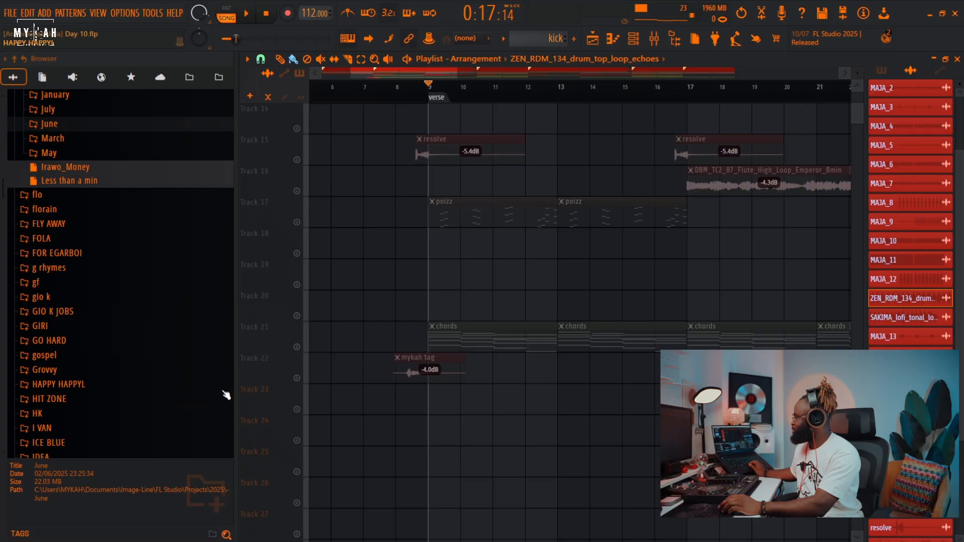
pyautogui.click(305, 348)
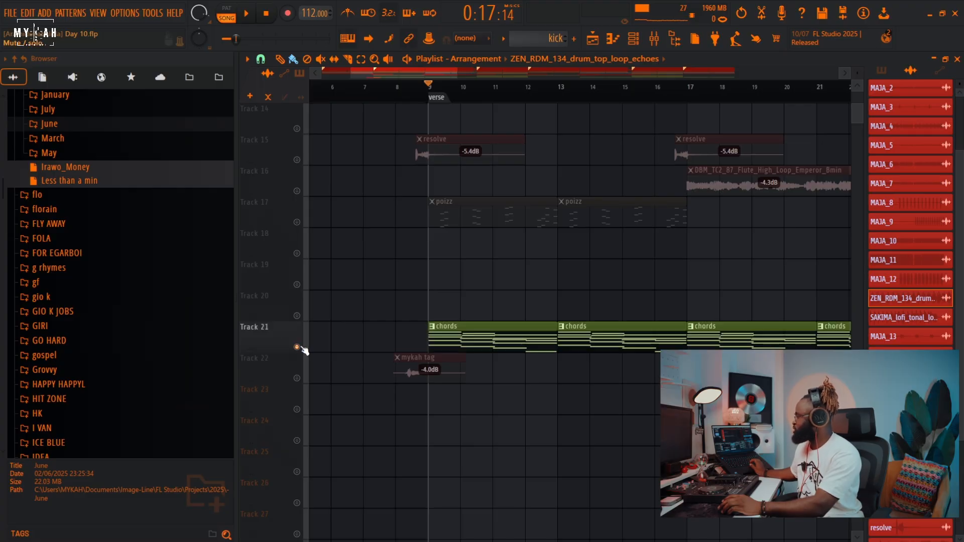
pyautogui.press('space')
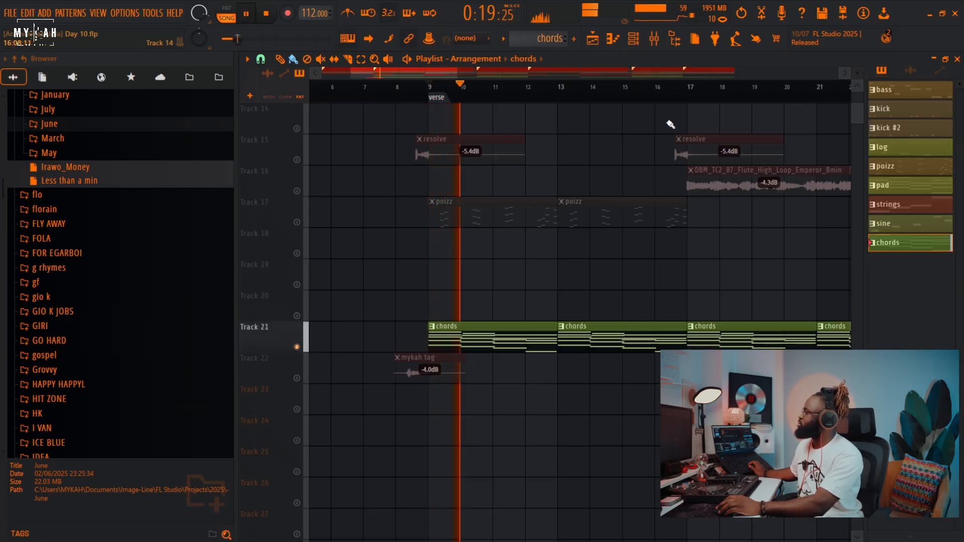
# Inspect the Diva instrument used for the chords, dismissing its notice, and stop playback
pyautogui.click(633, 39)
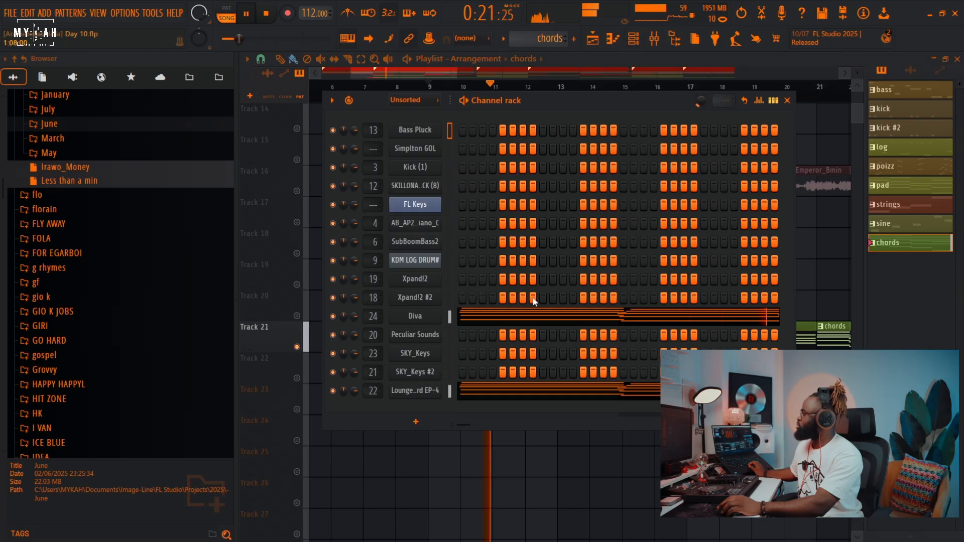
pyautogui.click(415, 316)
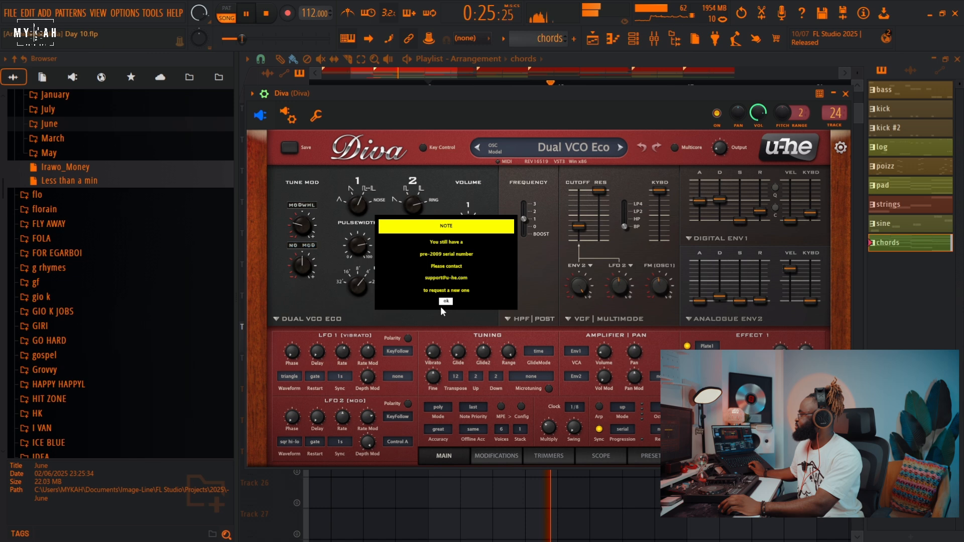
pyautogui.click(443, 299)
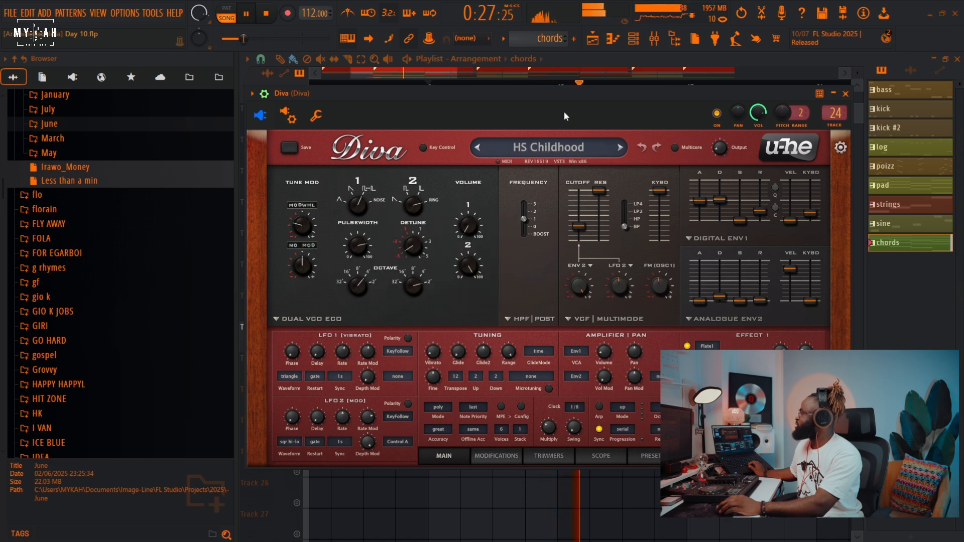
pyautogui.moveTo(565, 116); pyautogui.dragTo(592, 118)
pyautogui.press('space')
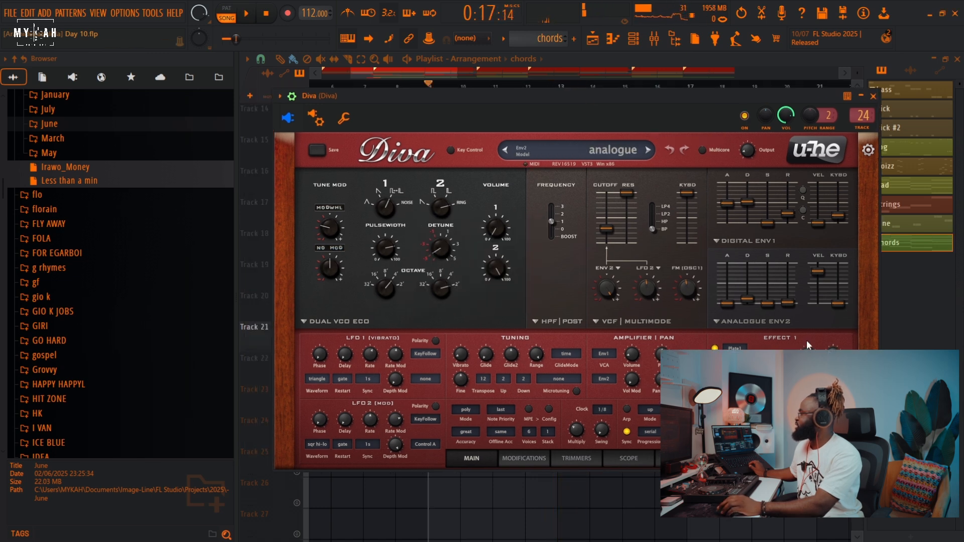
# Inspect the Lounge Lizard EP-4 instrument used for the chords and return to the channel rack
pyautogui.click(634, 38)
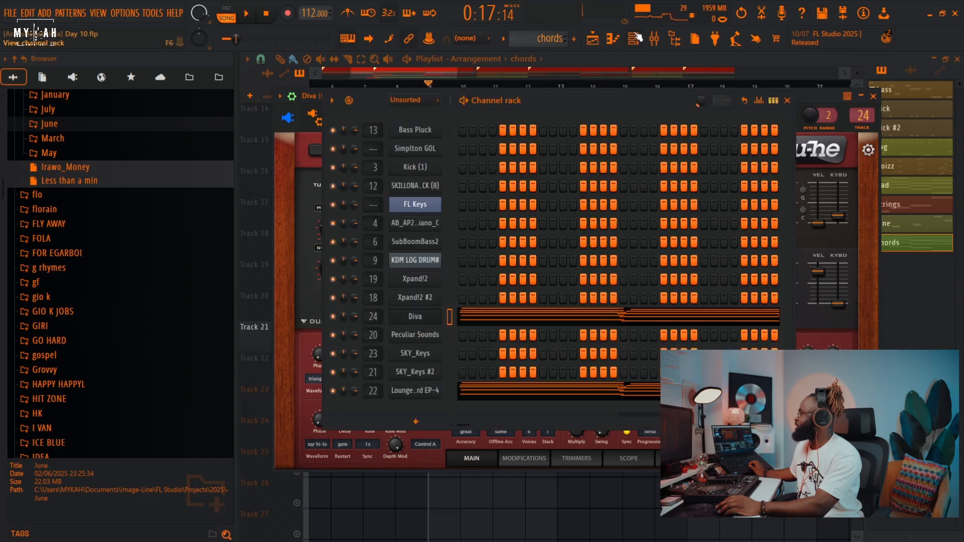
pyautogui.click(417, 391)
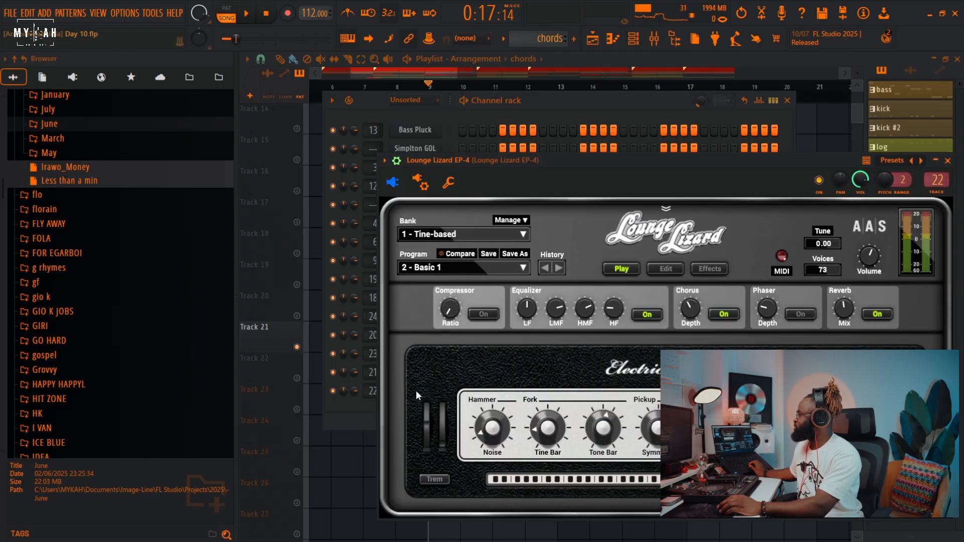
pyautogui.click(586, 95)
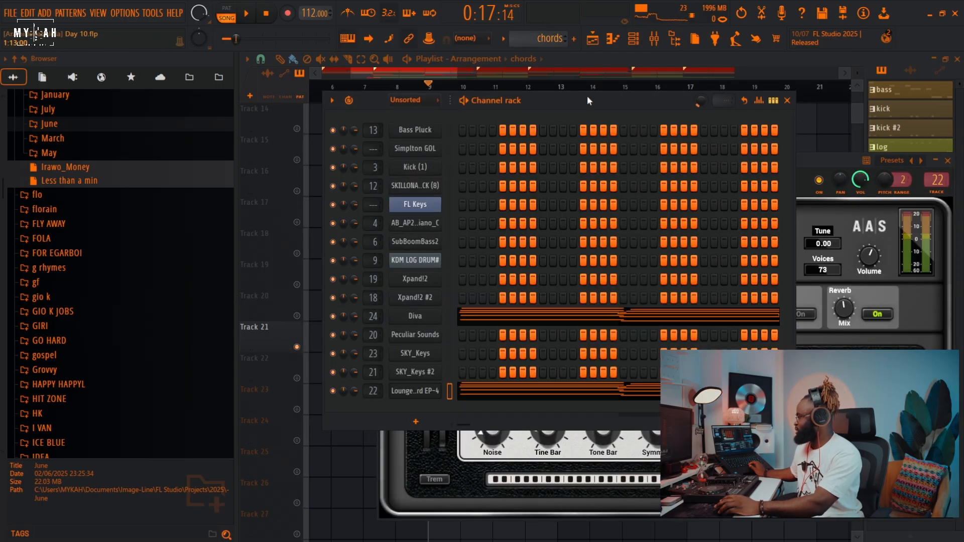
# Review the Lounge Lizard EP-4 chord notes in the piano roll during playback, and return to the playlist
pyautogui.click(498, 407)
pyautogui.scroll(-3, 504, 391)
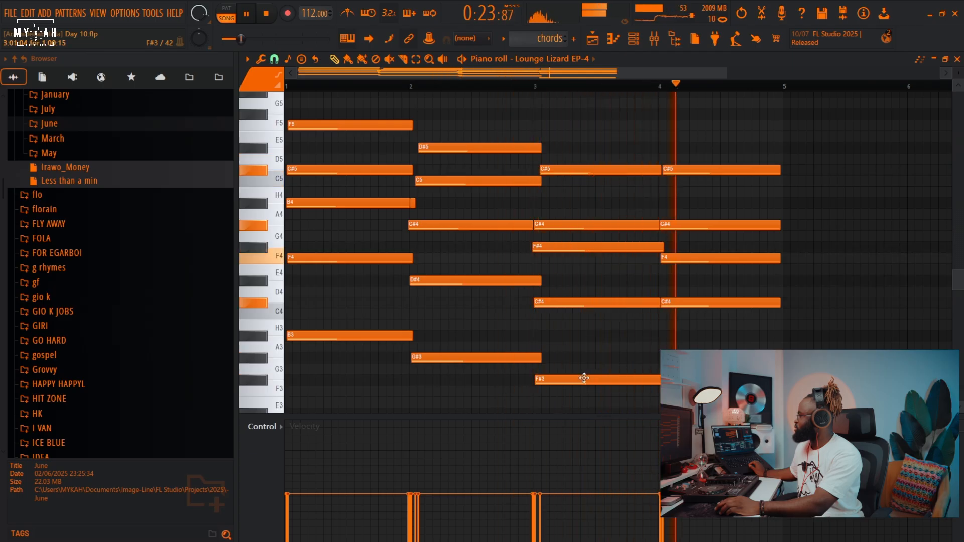
pyautogui.scroll(-4, 587, 380)
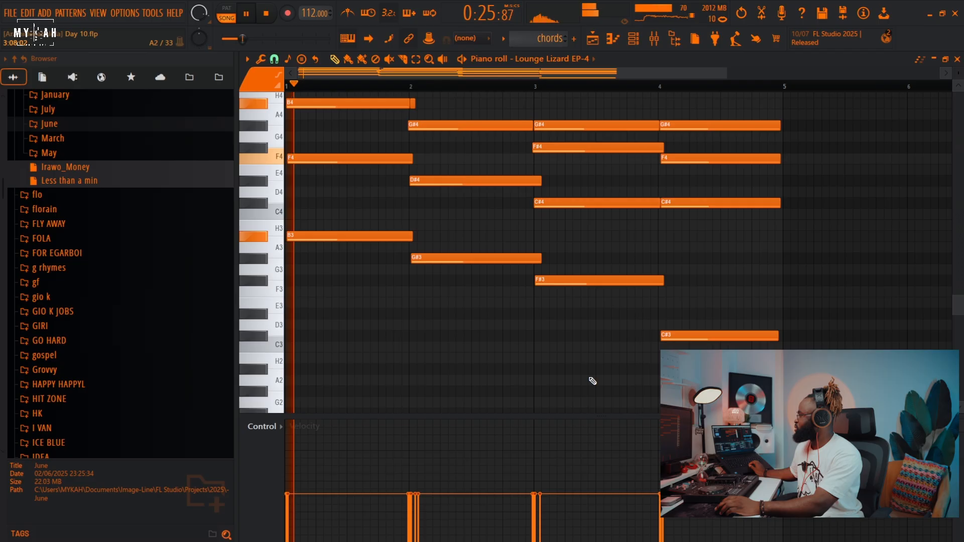
pyautogui.press('space')
pyautogui.click(595, 41)
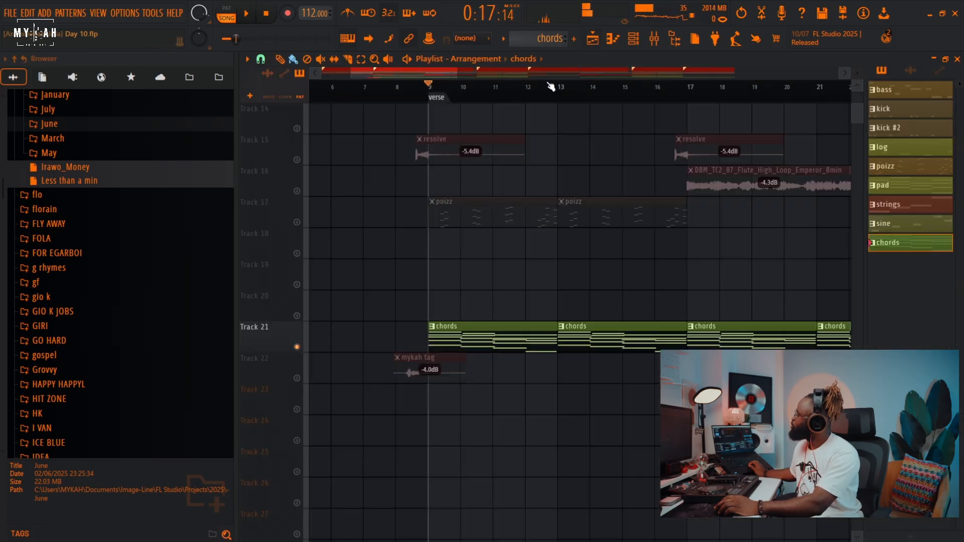
# Solo the poizz pattern on Track 17 and inspect its Xpand!2 and Xpand!2 #2 string instruments during playback
pyautogui.click(442, 214)
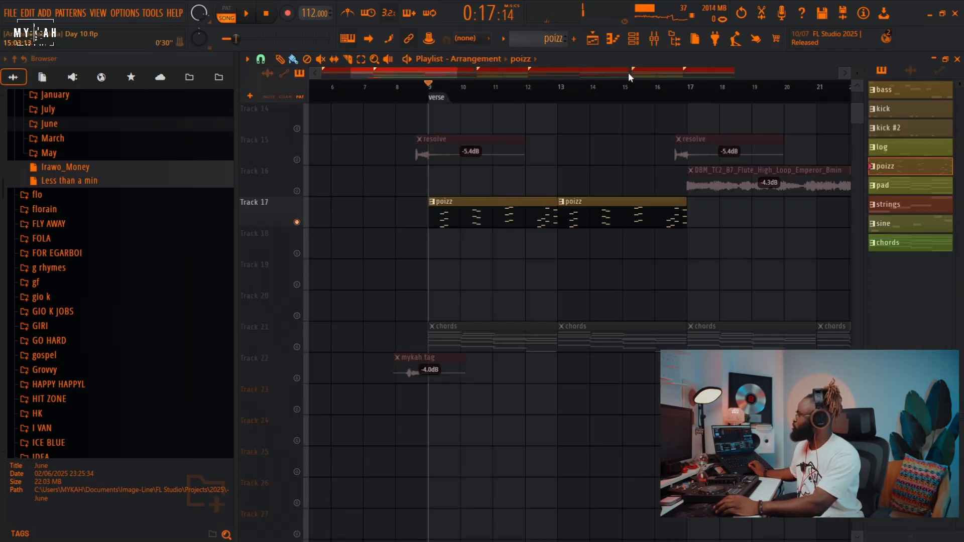
pyautogui.press('F6')
pyautogui.click(429, 282)
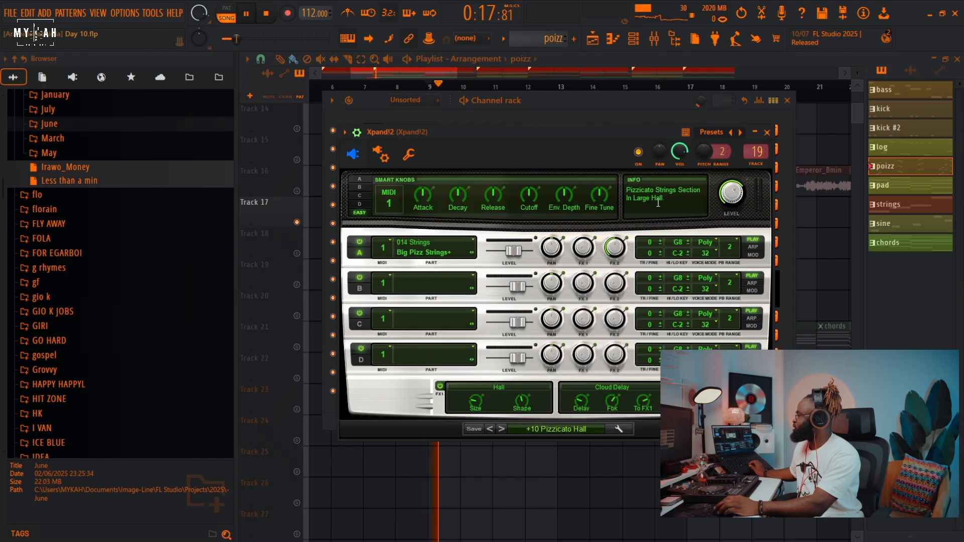
pyautogui.click(635, 39)
pyautogui.click(429, 300)
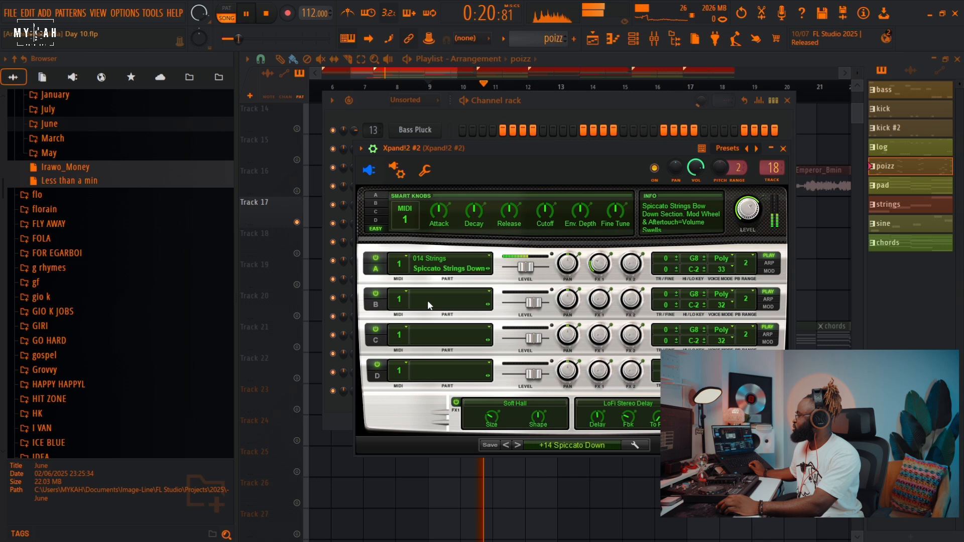
# Open the poizz pattern's Xpand!2 notes in the piano roll and review them during playback
pyautogui.click(440, 73)
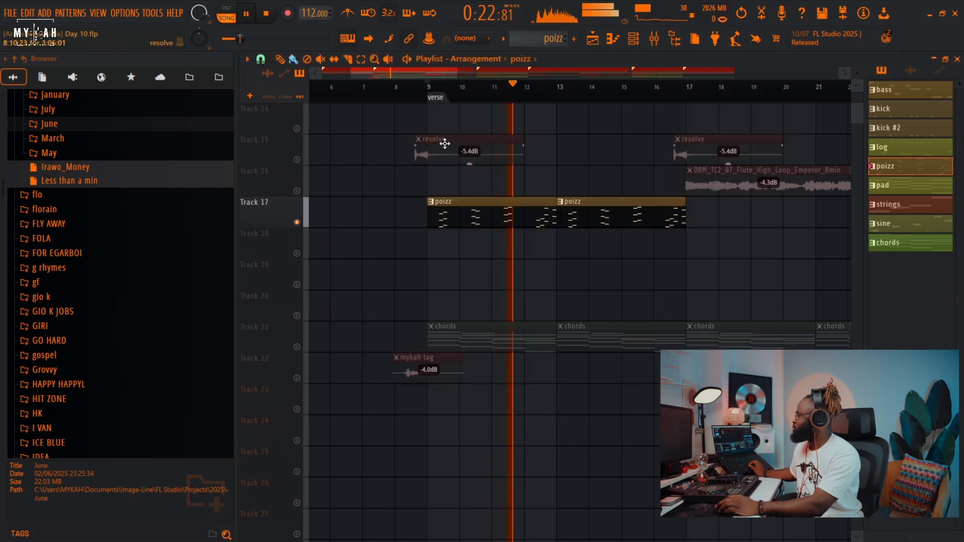
pyautogui.doubleClick(441, 217)
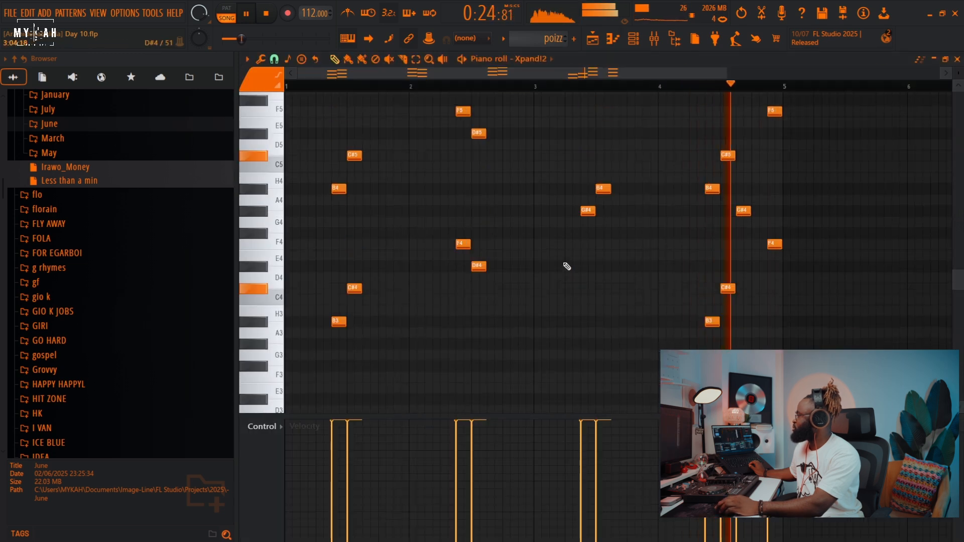
pyautogui.scroll(3, 567, 266)
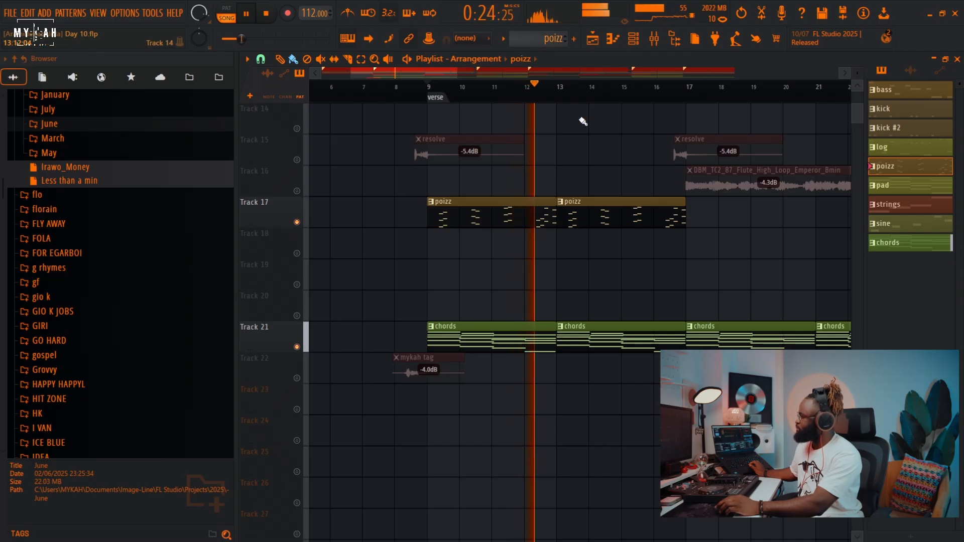
# Unmute the bass on Track 11 and play the verse with the poizz and chords layers
pyautogui.scroll(-5, 586, 91)
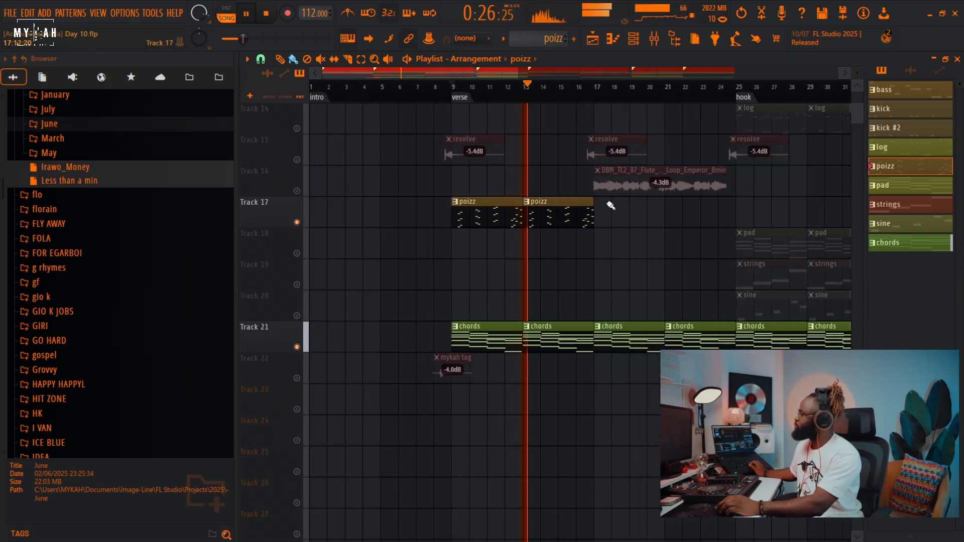
pyautogui.scroll(2, 609, 209)
pyautogui.scroll(2, 635, 244)
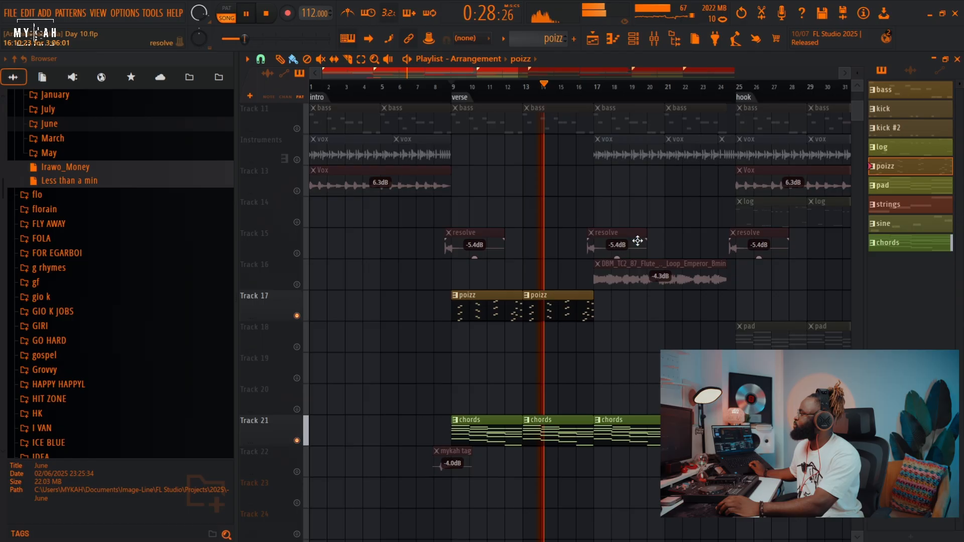
pyautogui.press('space')
pyautogui.click(296, 160)
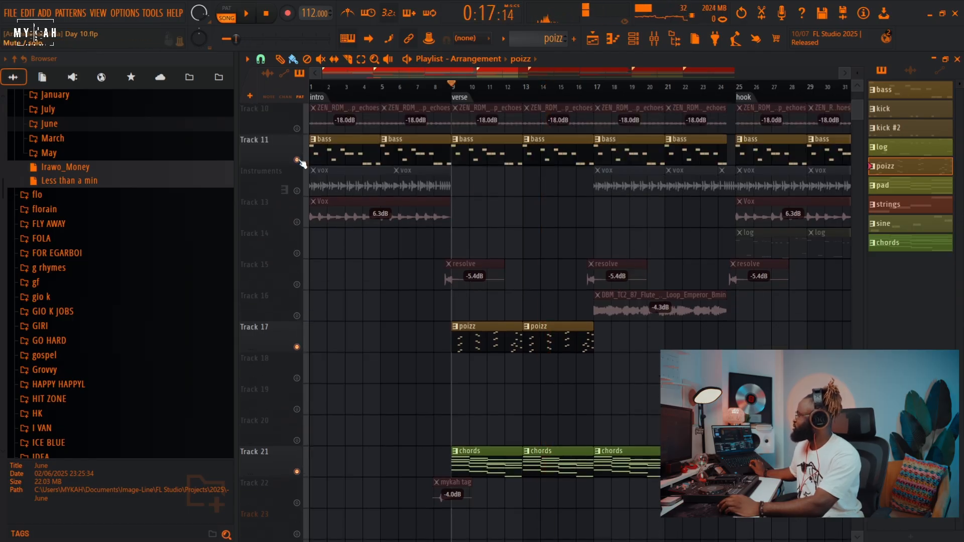
pyautogui.press('space')
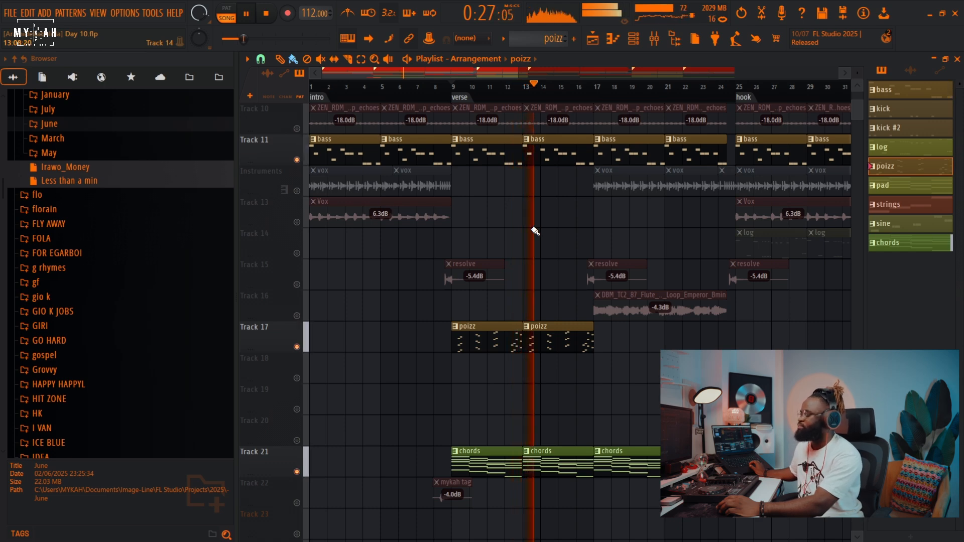
pyautogui.press('space')
# Move the playback position to bar 17, the second half of the verse
pyautogui.scroll(6, 704, 321)
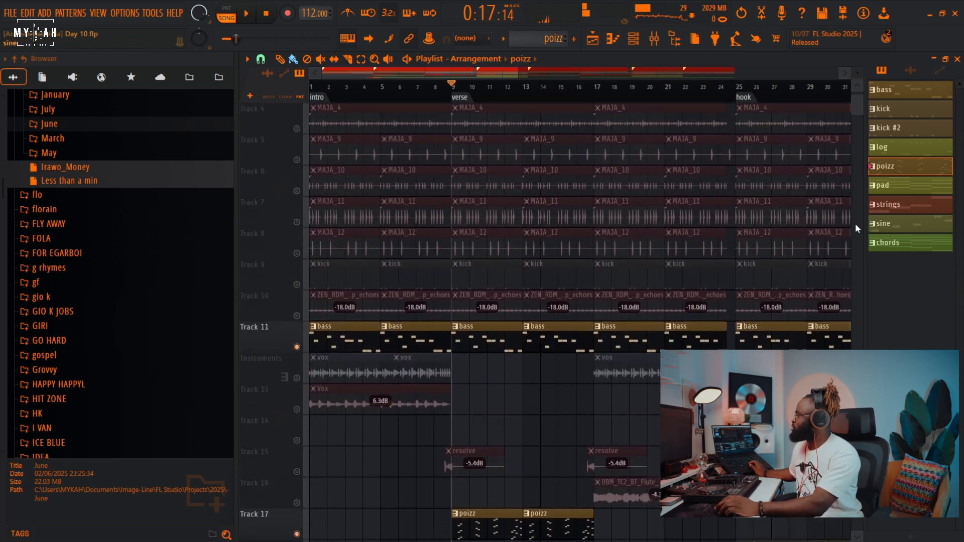
pyautogui.scroll(-5, 630, 463)
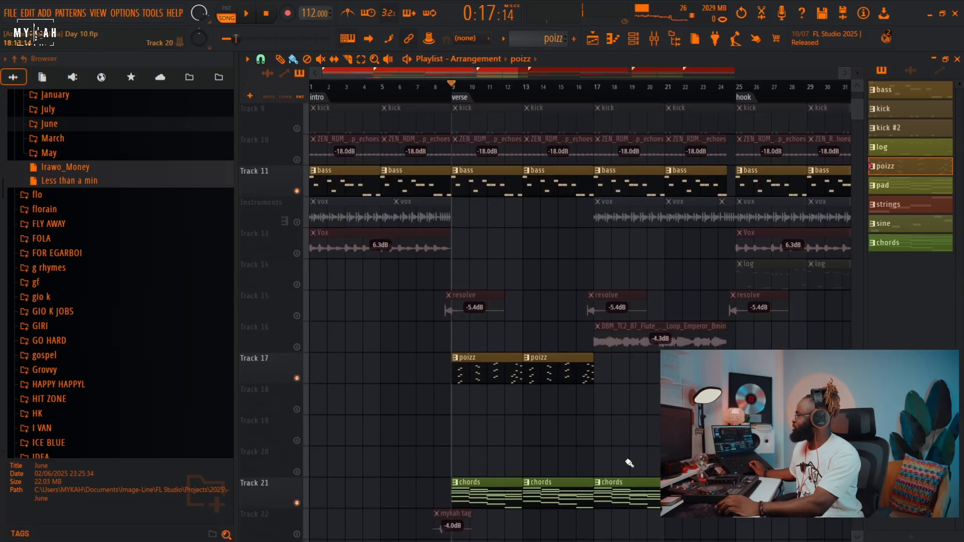
pyautogui.click(593, 95)
pyautogui.press('space')
pyautogui.press('space')
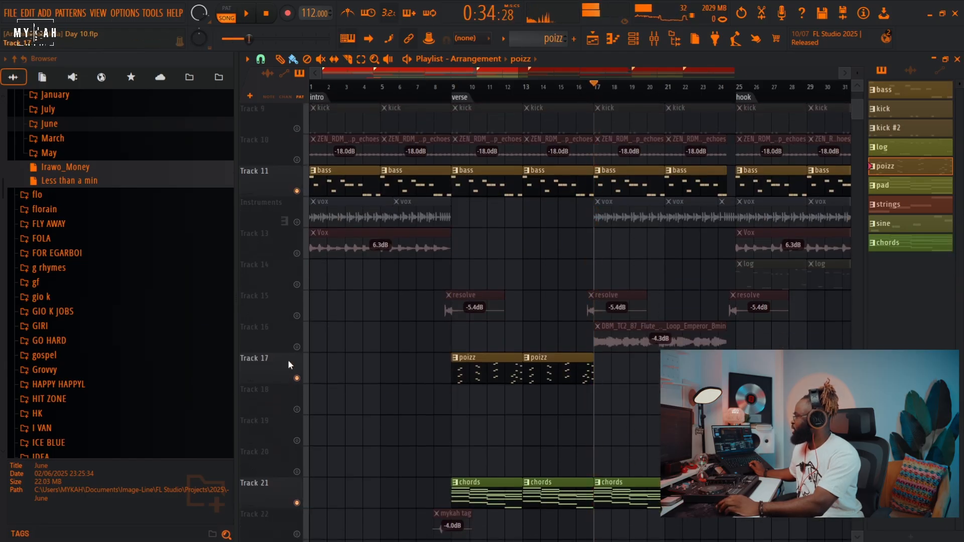
# Unmute Track 16, inspect its DBM_TC2_87_Flute_High_Loop_Emperor_Bmin sample, and play from bar 17
pyautogui.click(297, 347)
pyautogui.doubleClick(664, 341)
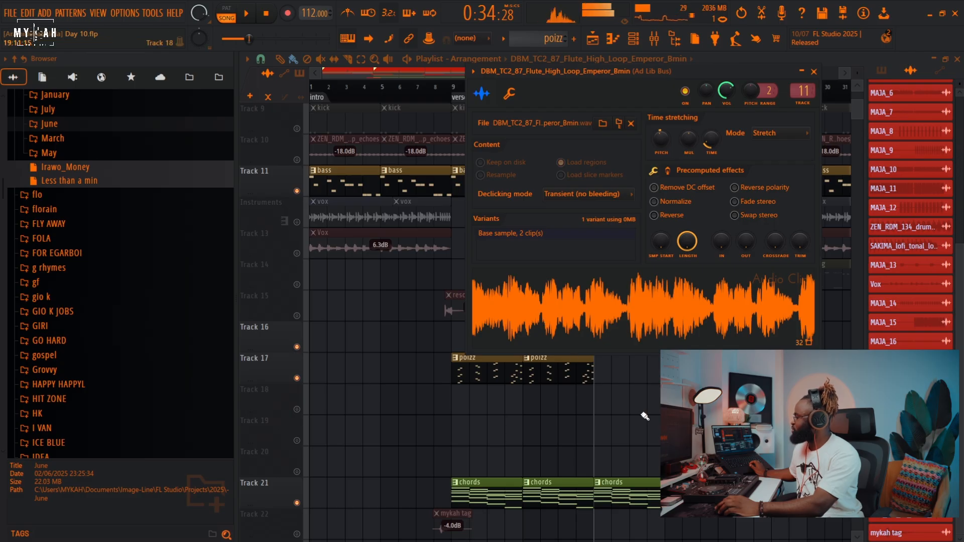
pyautogui.press('Escape')
pyautogui.press('space')
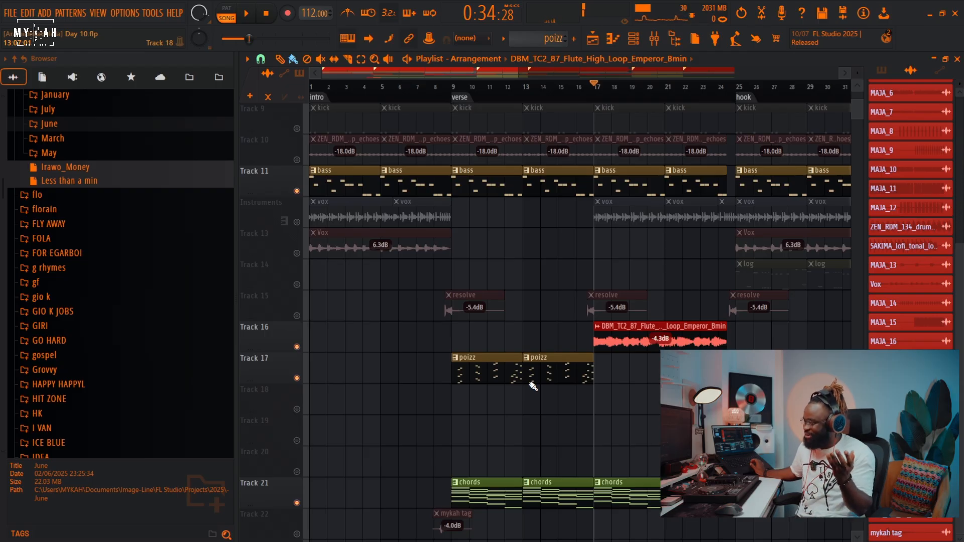
# Play the drum tracks from bar 17 and unmute the ZEN_RDM_134_drum_top_loop_echoes layer on Track 10
pyautogui.press('space')
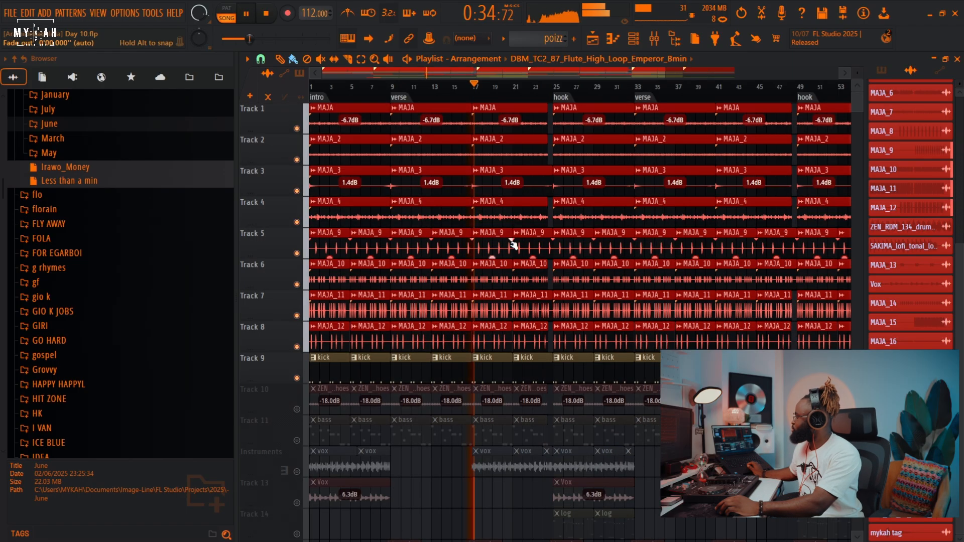
pyautogui.scroll(-5, 513, 243)
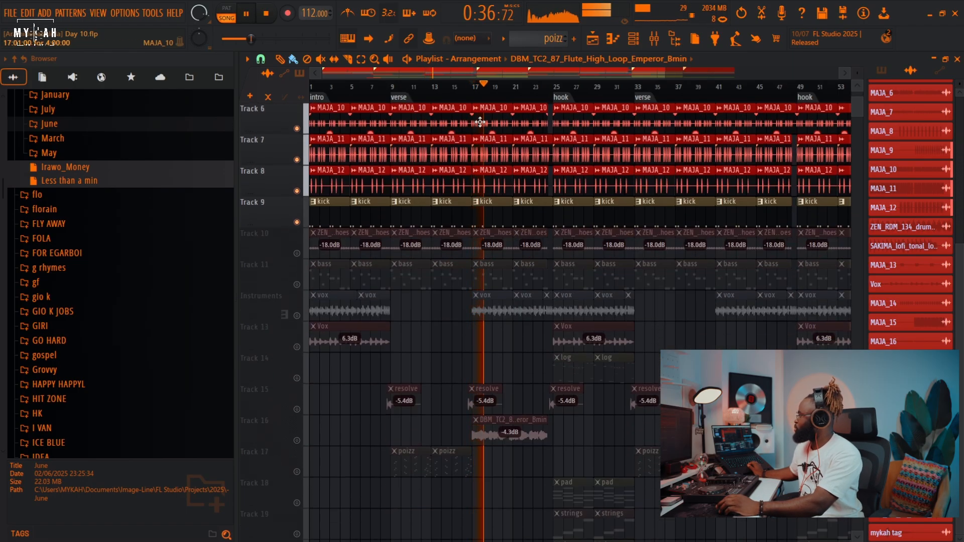
pyautogui.scroll(2, 495, 97)
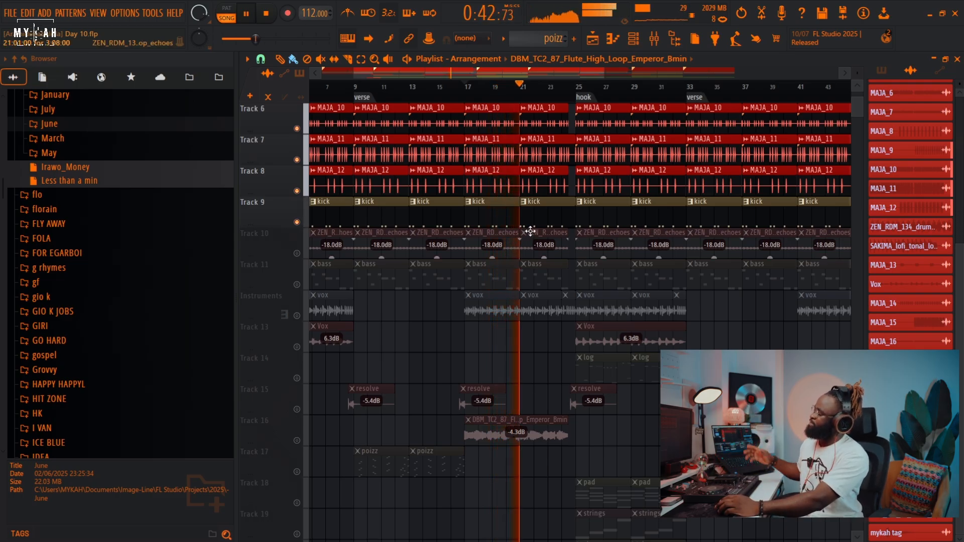
pyautogui.click(297, 254)
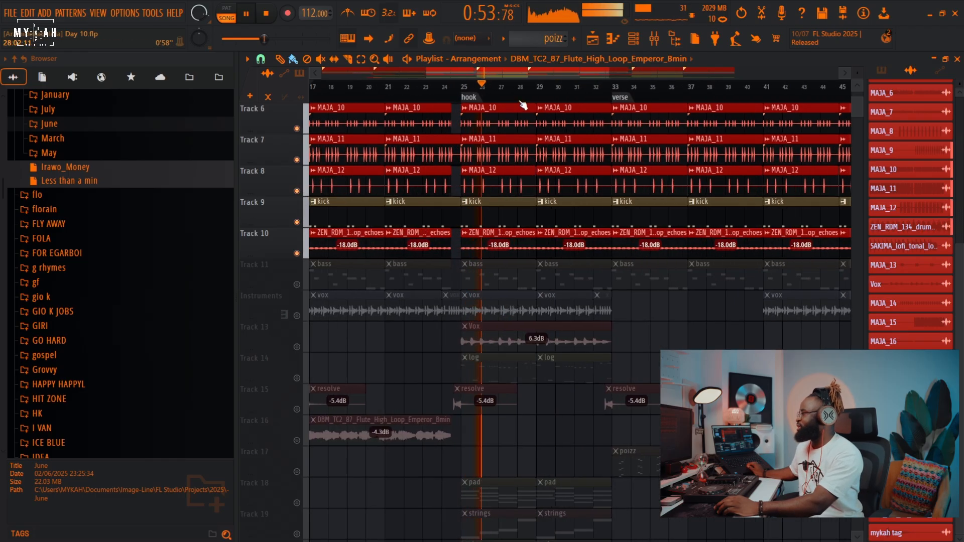
pyautogui.scroll(1, 521, 103)
pyautogui.press('space')
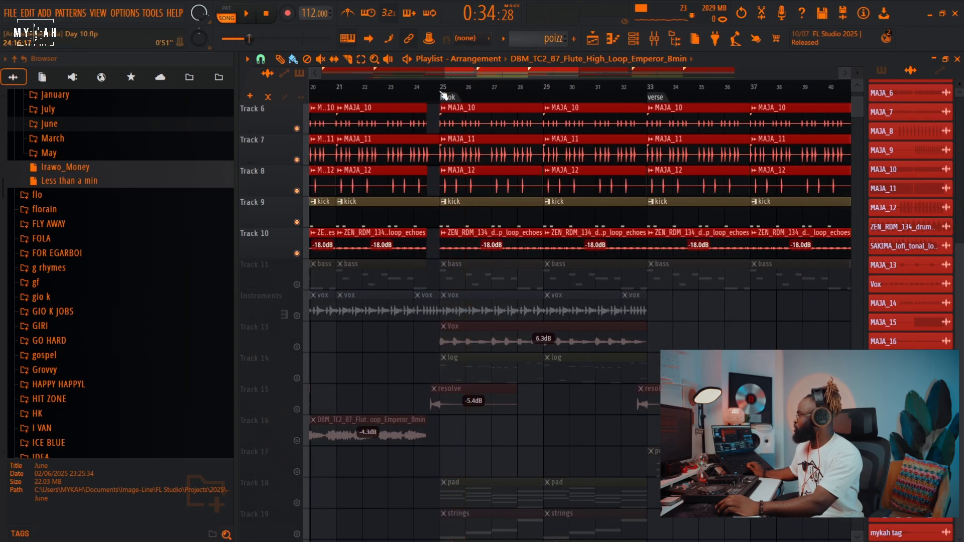
# Unmute the bass on Track 11 and play the hook with its section from bar 25 to 33 selected
pyautogui.click(297, 284)
pyautogui.press('space')
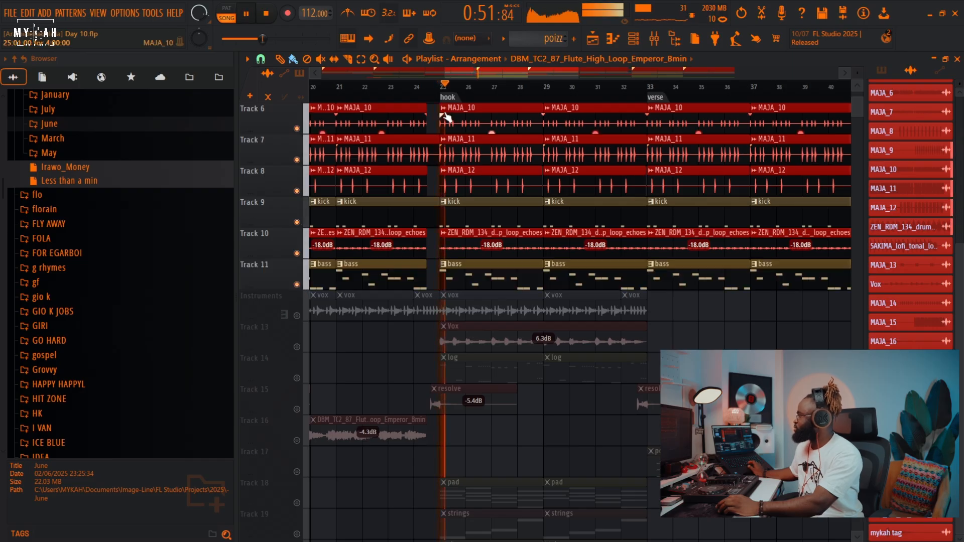
pyautogui.doubleClick(447, 97)
pyautogui.keyDown('ctrl'); pyautogui.click(674, 346); pyautogui.keyUp('ctrl')
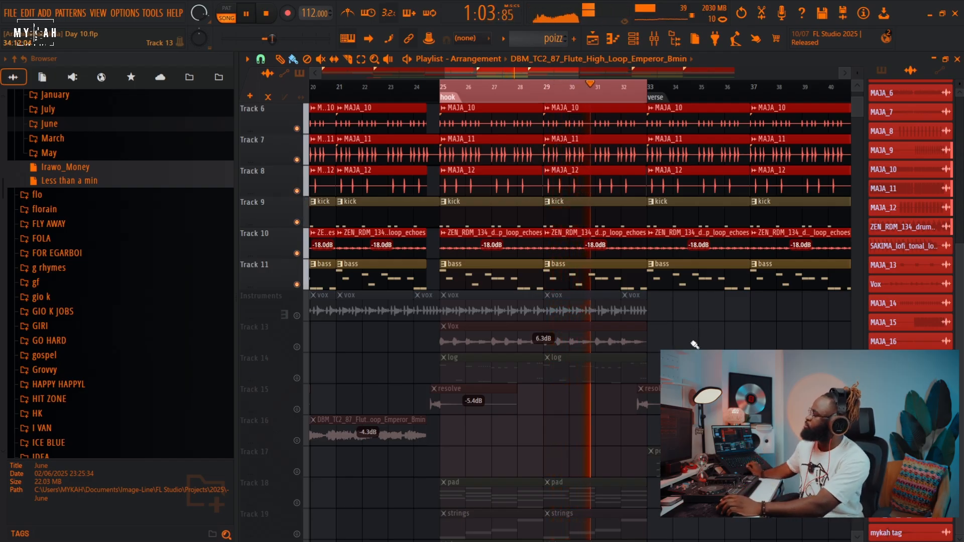
# Unmute Track 14, select its log pattern and play the hook with the channel rack open
pyautogui.scroll(2, 544, 101)
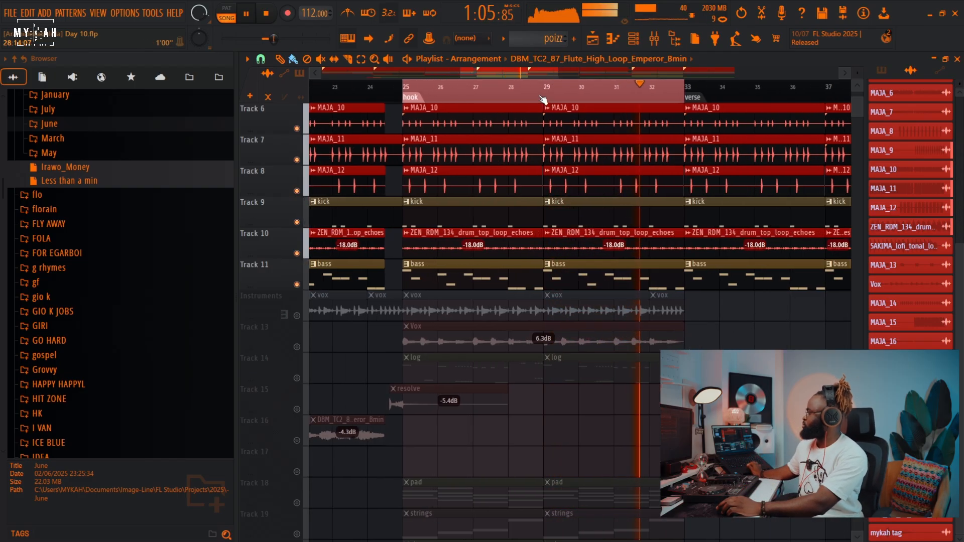
pyautogui.scroll(1, 543, 101)
pyautogui.press('space')
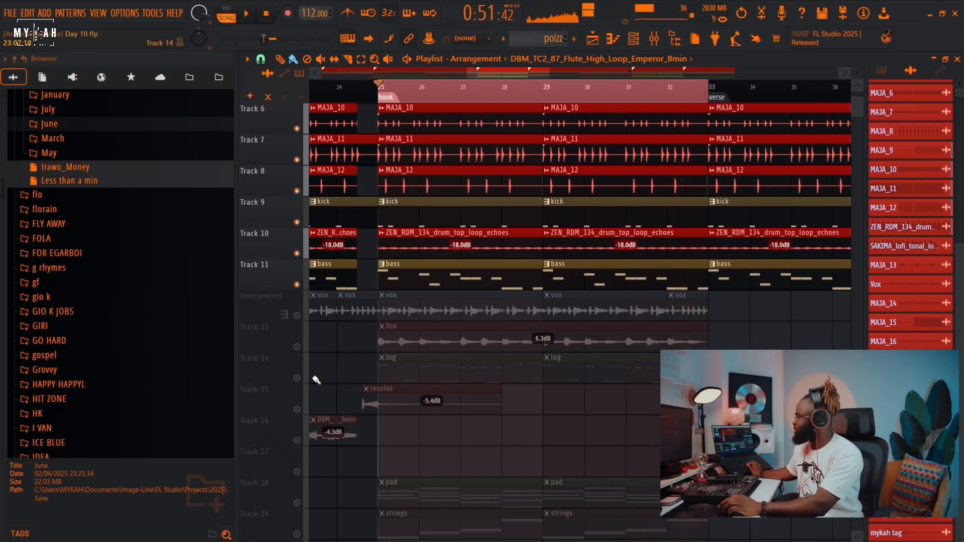
pyautogui.click(297, 378)
pyautogui.click(408, 367)
pyautogui.click(634, 40)
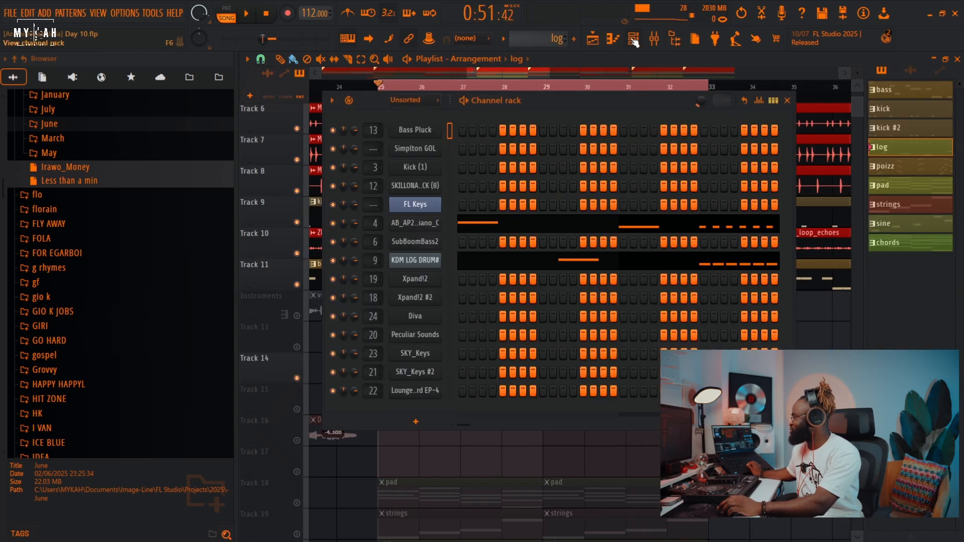
pyautogui.press('space')
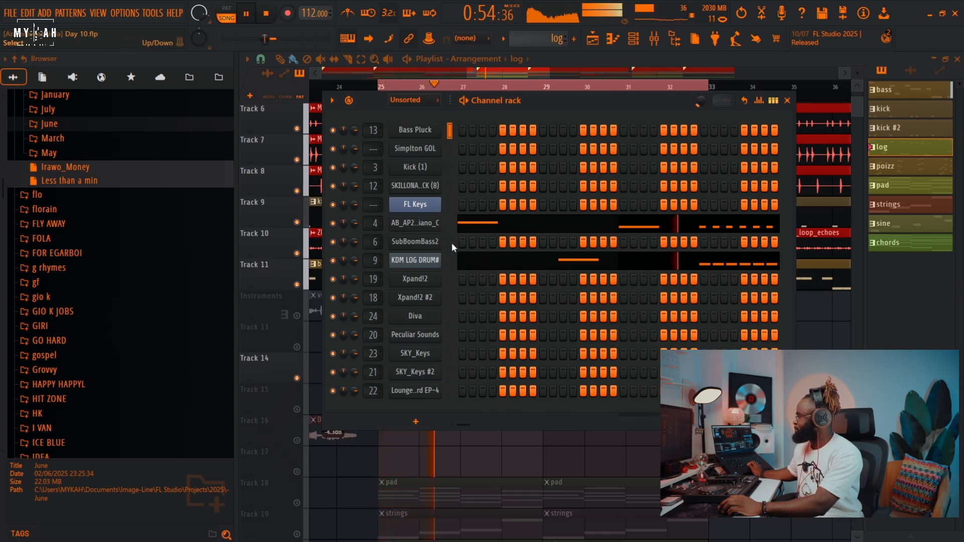
# Examine the KDM LOG DRUM# notes of the log pattern in the piano roll during playback
pyautogui.click(464, 260)
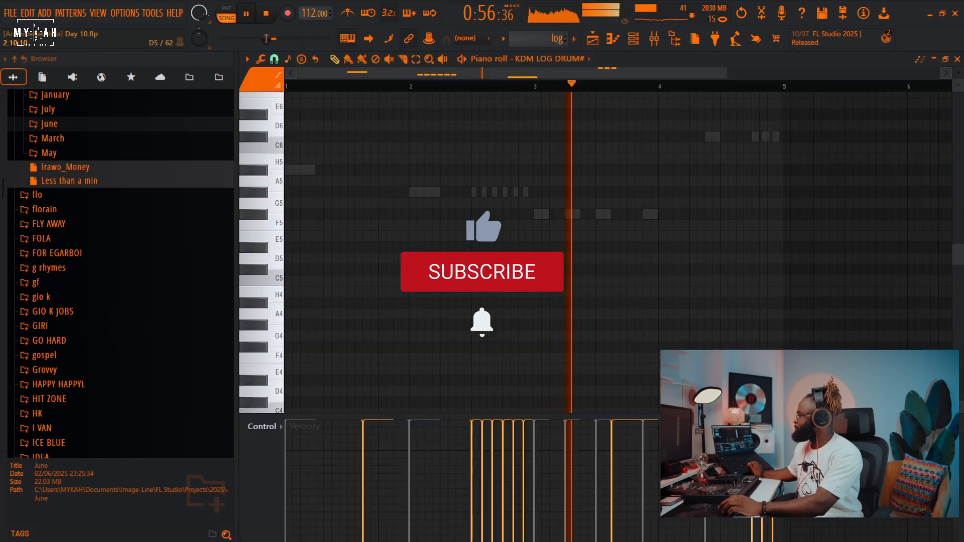
pyautogui.press('space')
pyautogui.click(638, 40)
pyautogui.click(507, 260)
pyautogui.click(507, 260)
pyautogui.press('space')
pyautogui.scroll(-5, 522, 216)
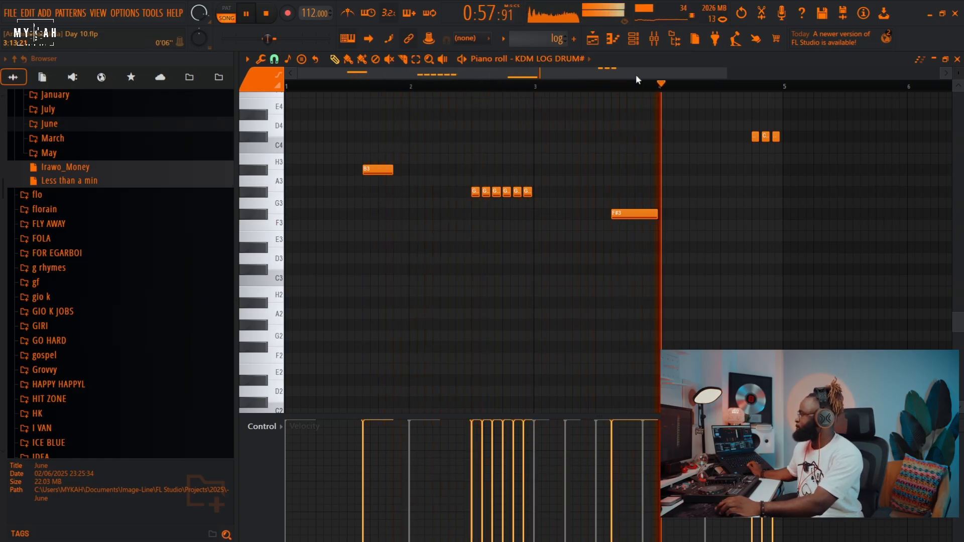
pyautogui.scroll(-1, 644, 93)
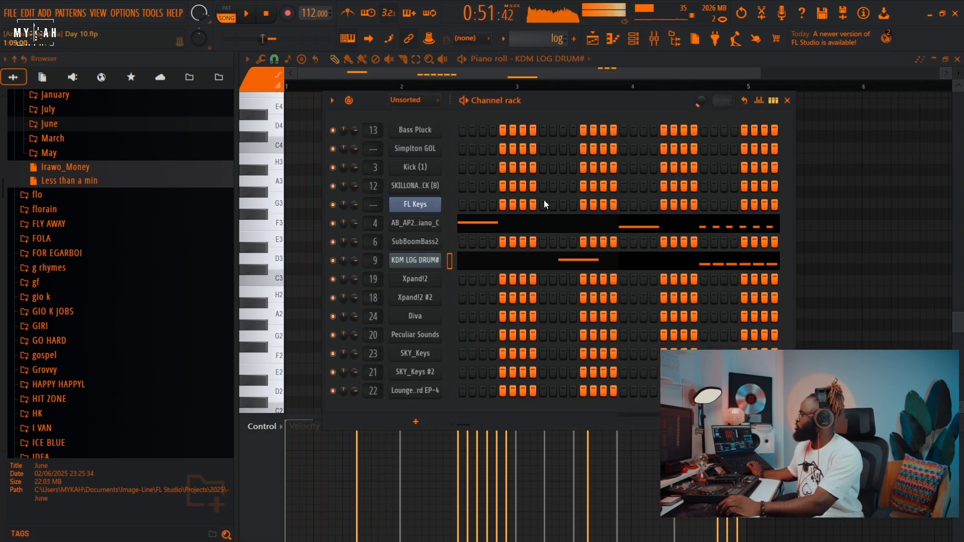
# Play the hook while examining the AB_AP2_Fantastic_Logdrum_Amapiano_C notes in the piano roll, and return to the playlist
pyautogui.press('F6')
pyautogui.scroll(5, 509, 225)
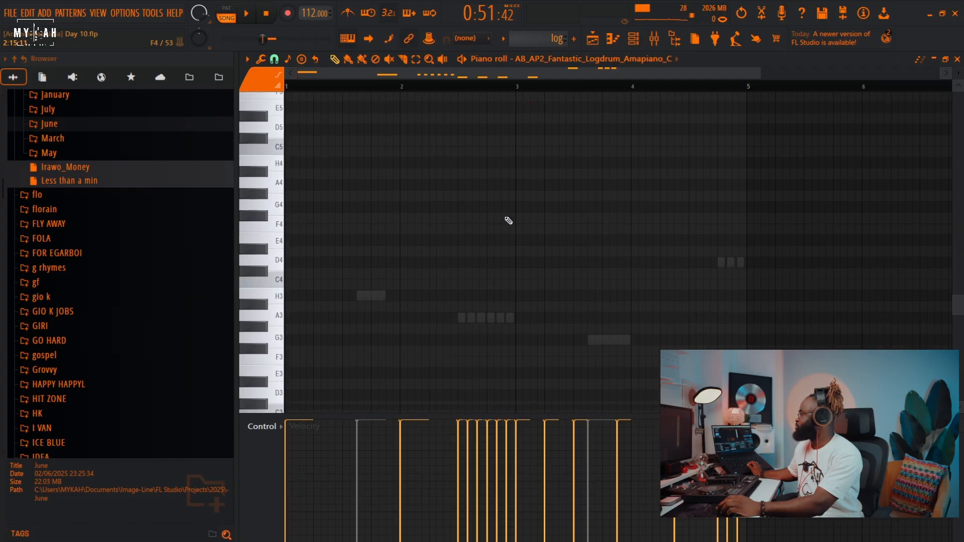
pyautogui.press('space')
pyautogui.scroll(3, 506, 217)
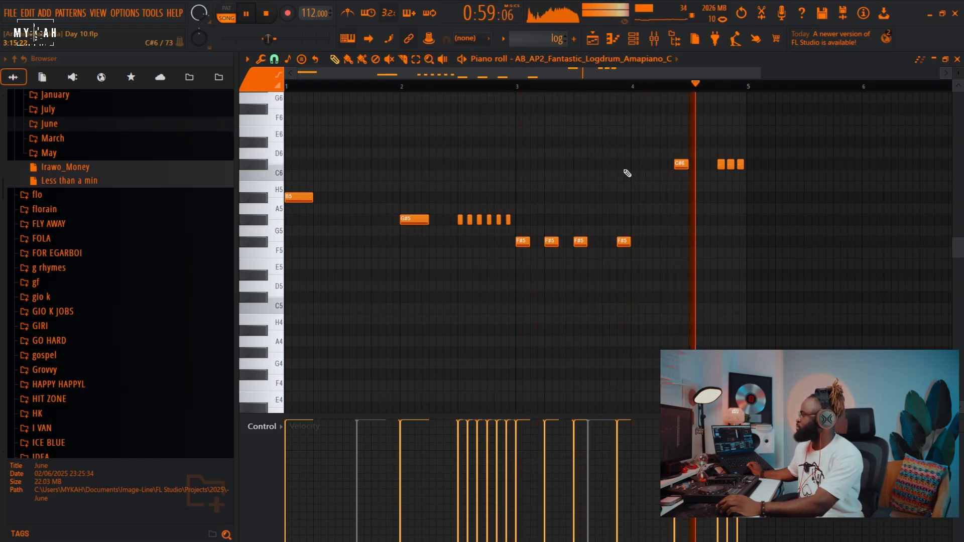
pyautogui.click(594, 39)
pyautogui.press('space')
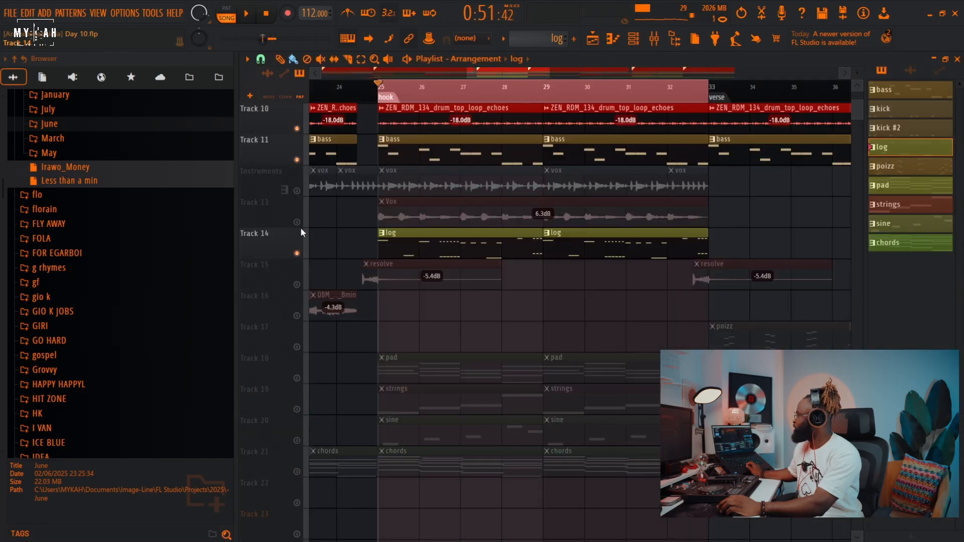
# Play the hook from bar 25 and unmute the vox layer on the Instruments track
pyautogui.press('space')
pyautogui.click(297, 191)
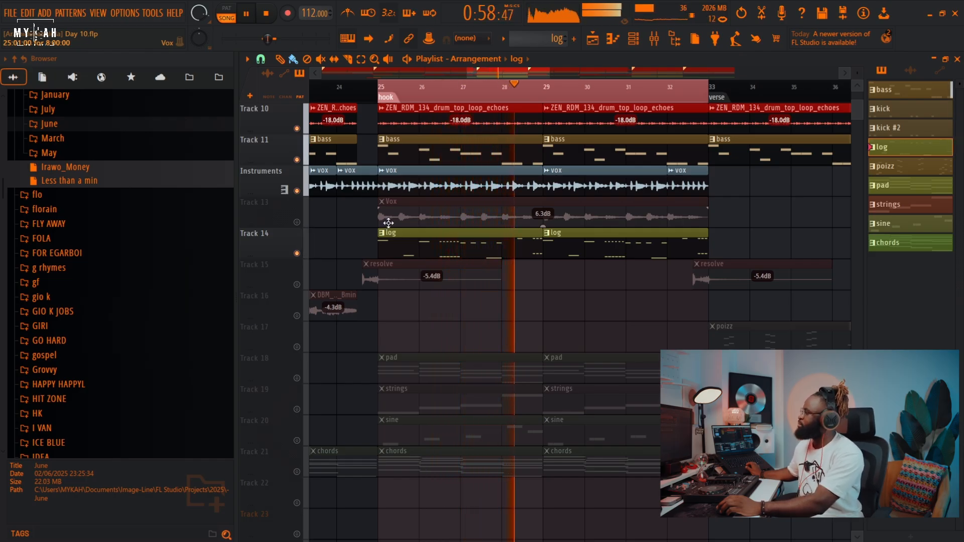
pyautogui.press('space')
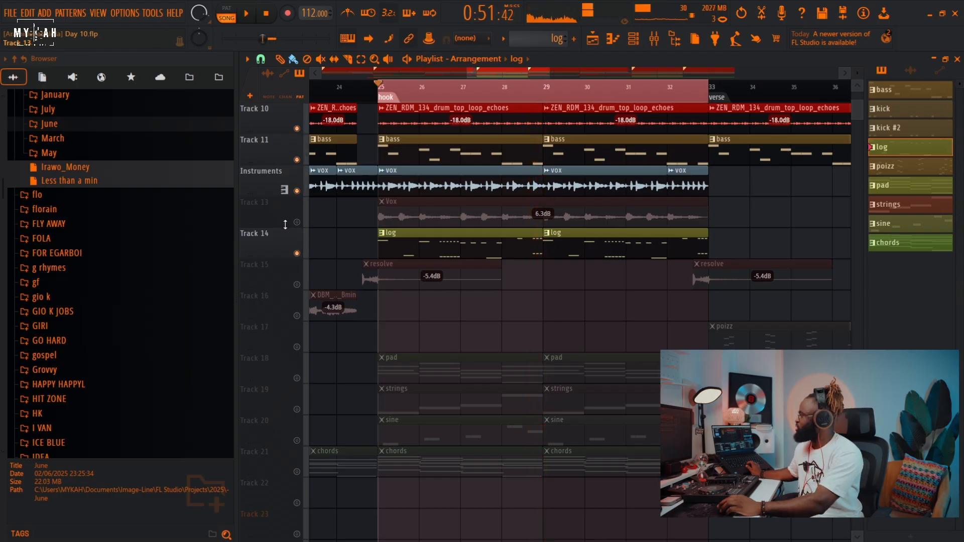
# Unmute the Vox clip on Track 13, select it and play the hook with it
pyautogui.click(297, 222)
pyautogui.press('space')
pyautogui.click(412, 220)
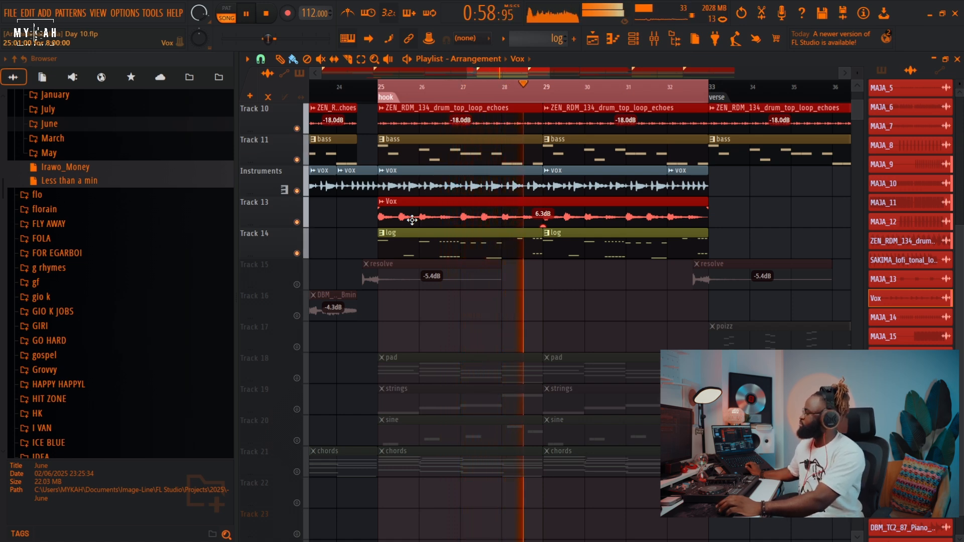
pyautogui.press('space')
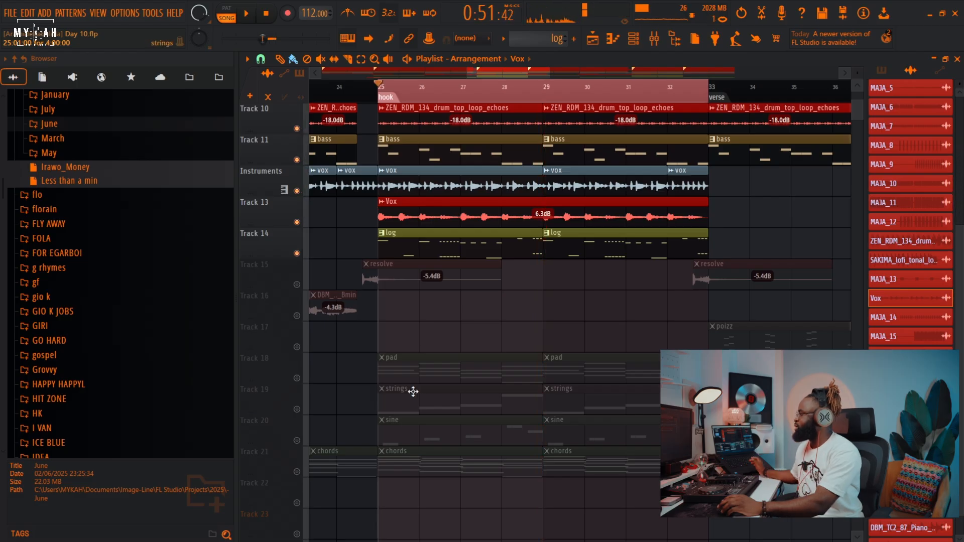
# Play the pad pattern on its own and inspect its Peculiar Sounds instrument
pyautogui.click(433, 375)
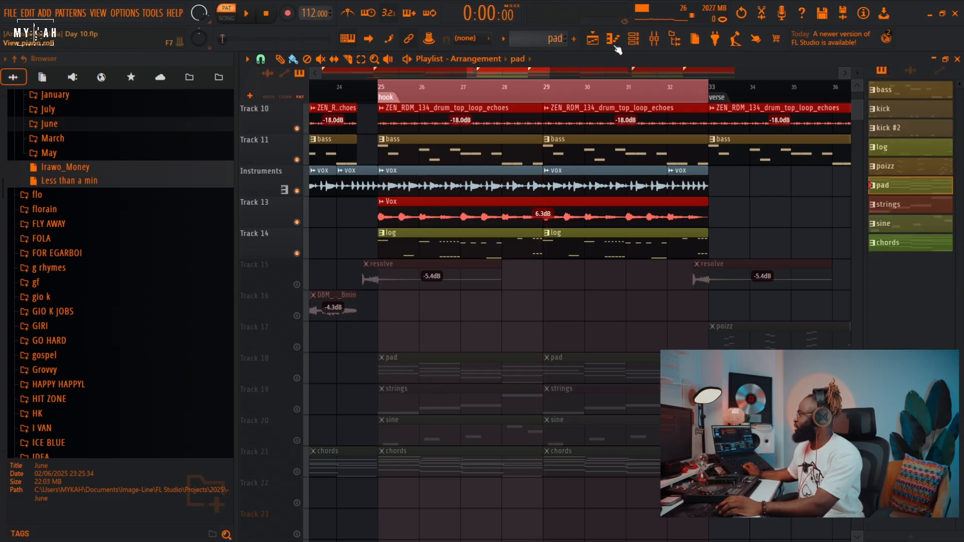
pyautogui.click(634, 39)
pyautogui.press('space')
pyautogui.click(415, 338)
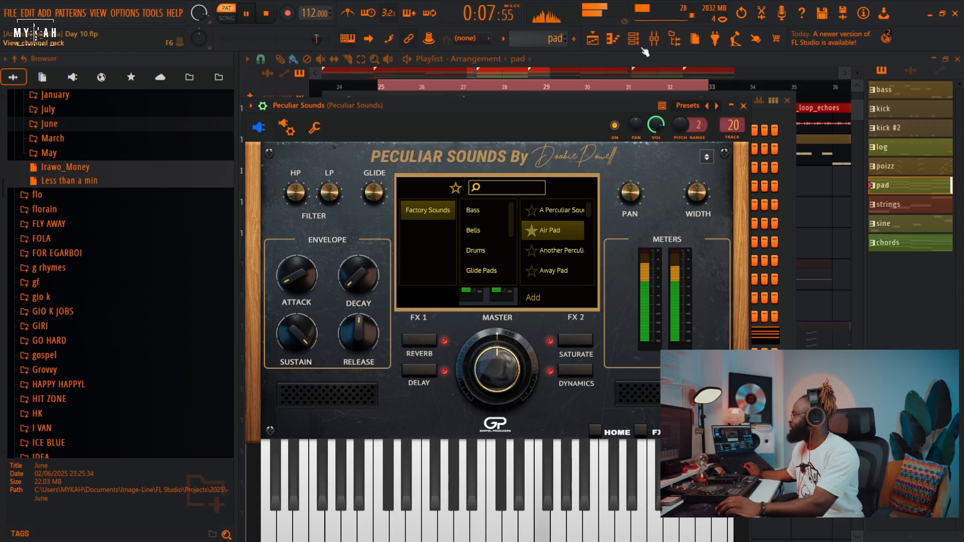
pyautogui.click(517, 74)
pyautogui.press('space')
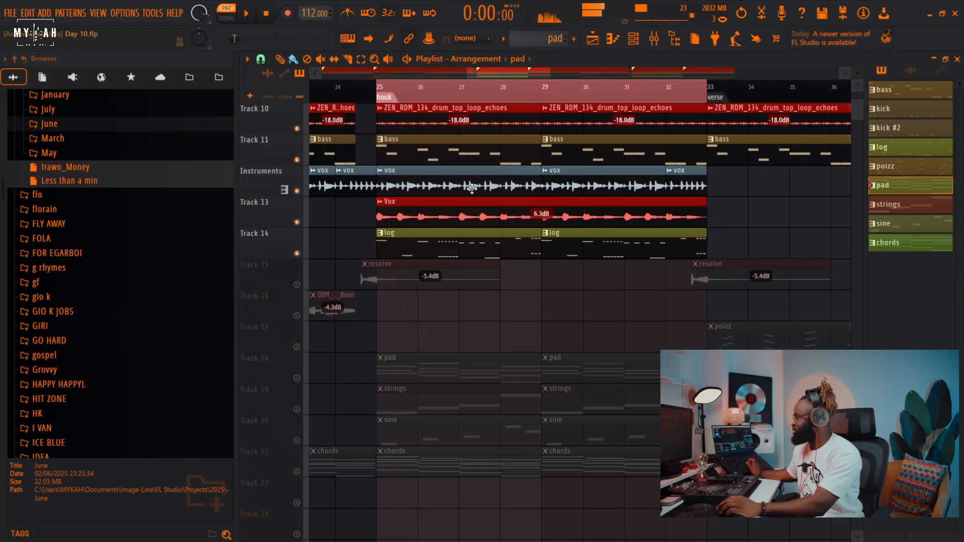
# Play the strings pattern on its own and inspect its SKY_Keys instrument
pyautogui.press('F6')
pyautogui.press('space')
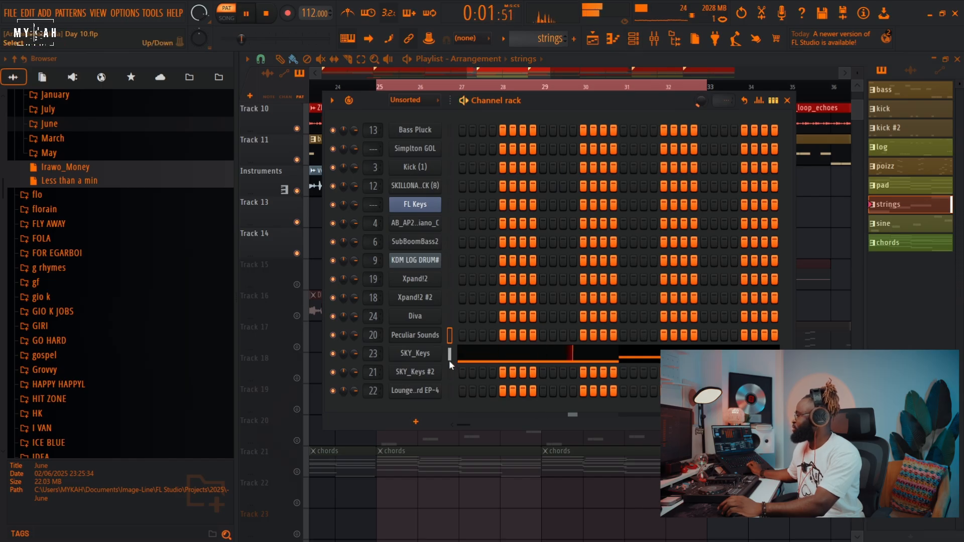
pyautogui.click(421, 354)
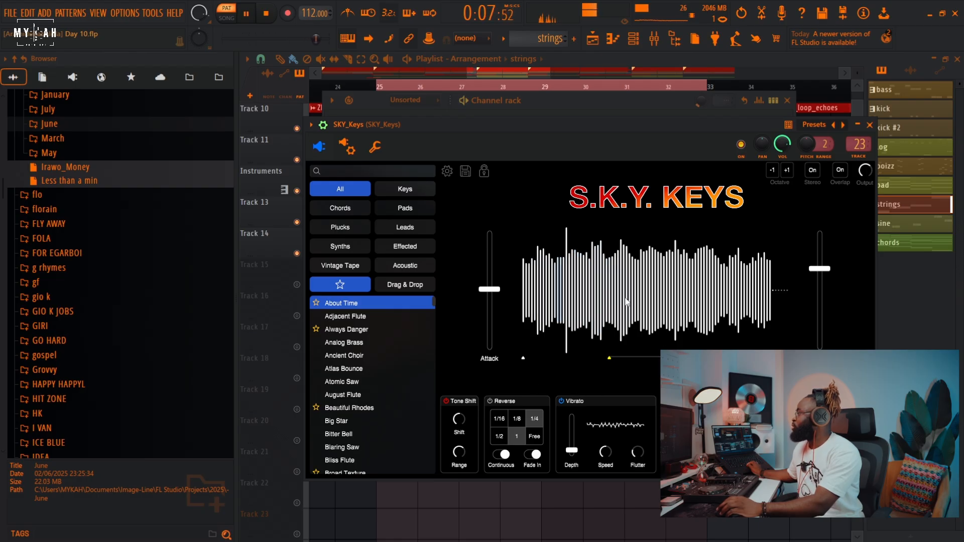
pyautogui.click(494, 91)
# Play the sine pattern on its own, examine its SKY_Keys #2 notes in the piano roll and return to the playlist
pyautogui.click(391, 431)
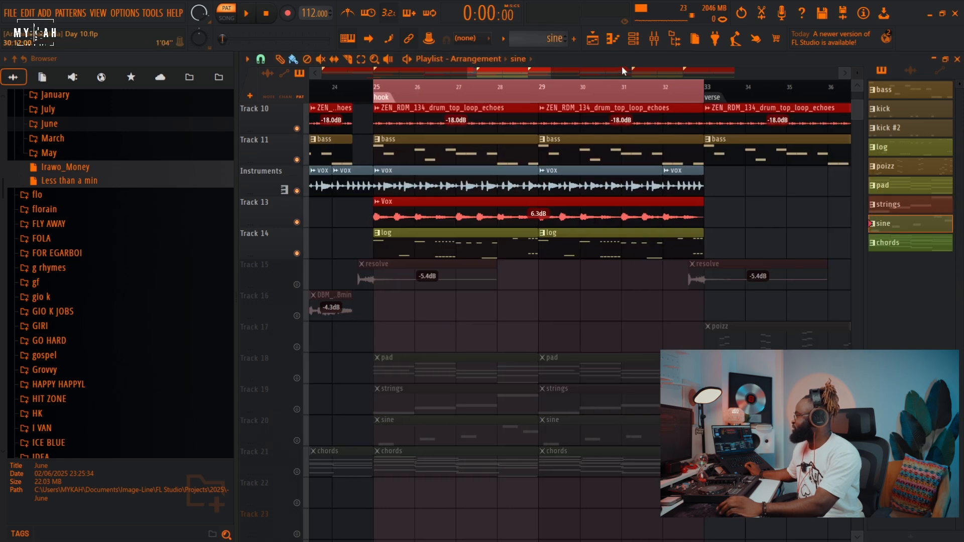
pyautogui.click(635, 42)
pyautogui.press('space')
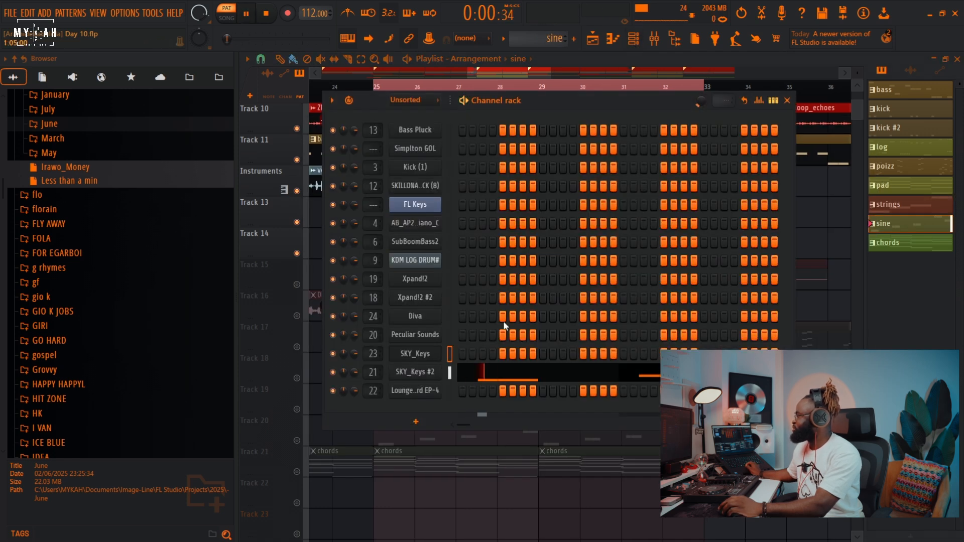
pyautogui.click(471, 376)
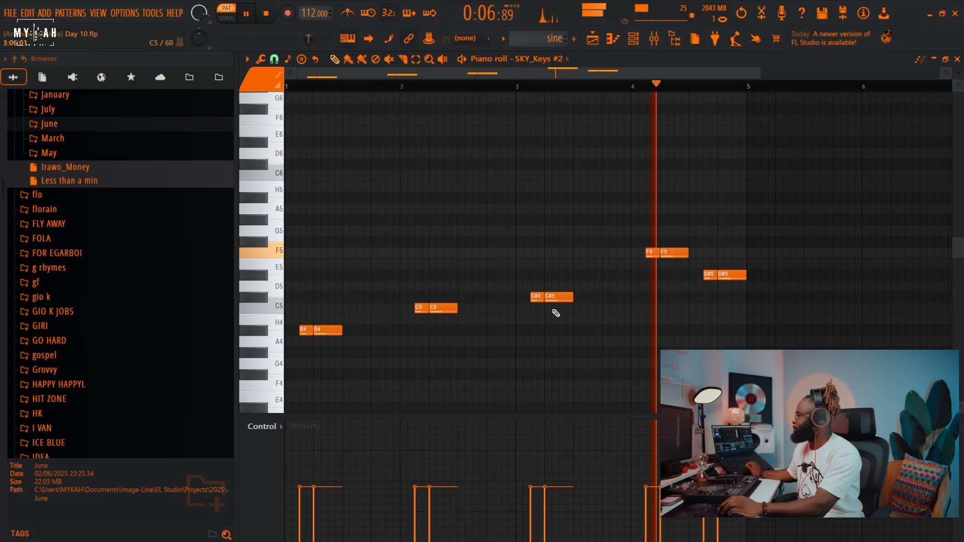
pyautogui.click(593, 40)
pyautogui.press('space')
# Play the hook from bar 25 and unmute the sine, strings, pad and chords layers on Tracks 20, 19, 18 and 21
pyautogui.click(366, 89)
pyautogui.press('space')
pyautogui.click(300, 441)
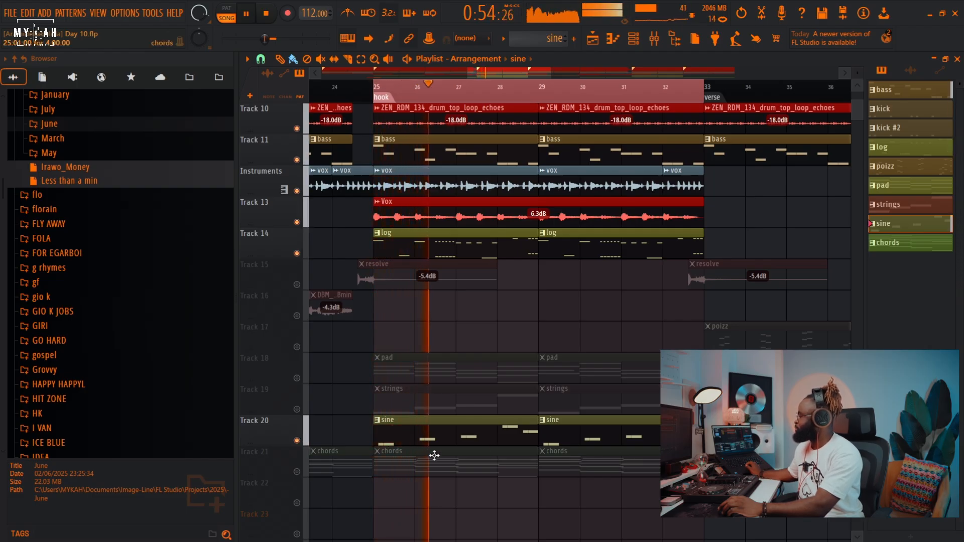
pyautogui.click(298, 410)
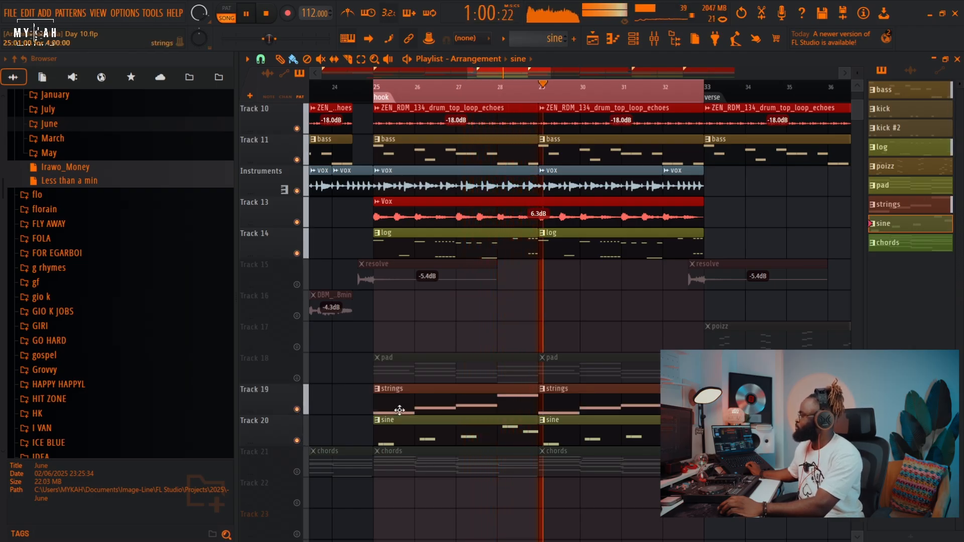
pyautogui.click(297, 378)
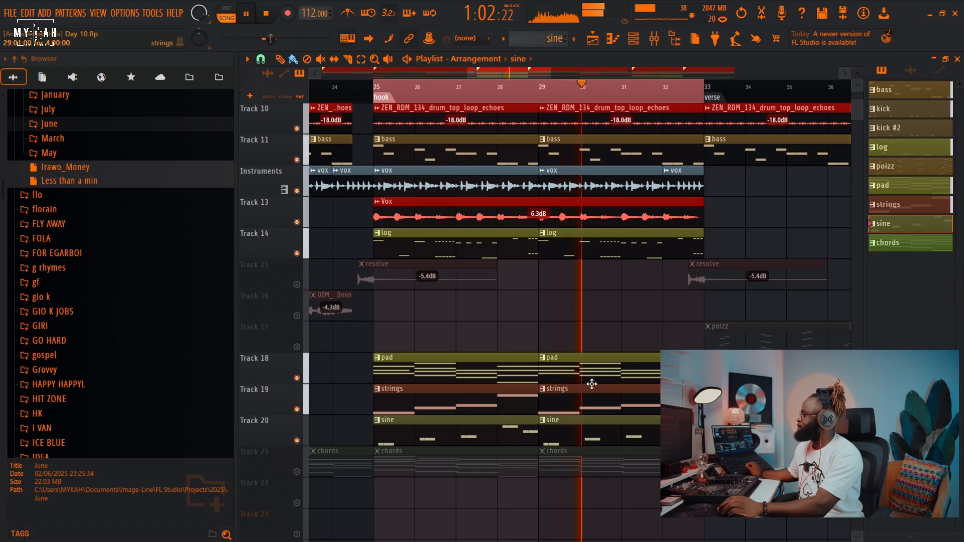
pyautogui.scroll(-2, 635, 96)
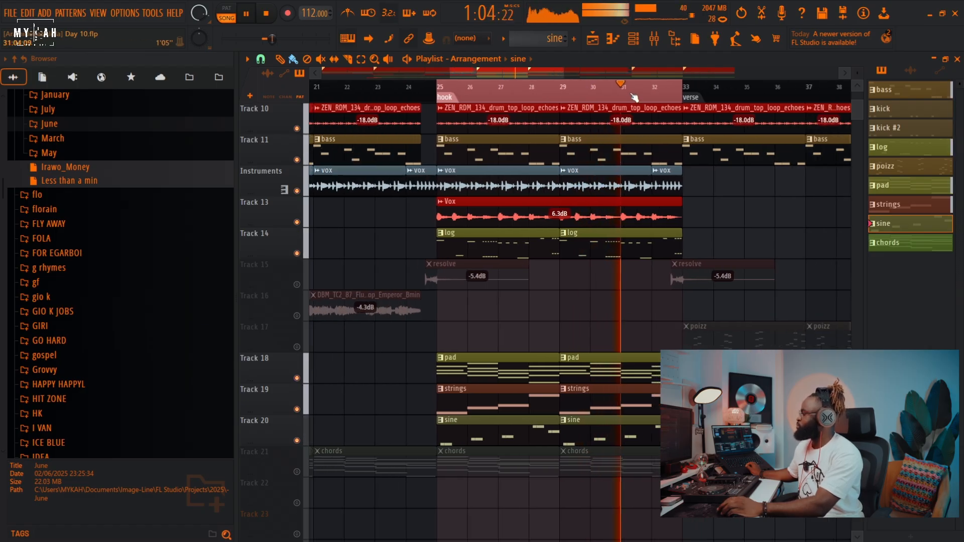
pyautogui.click(297, 472)
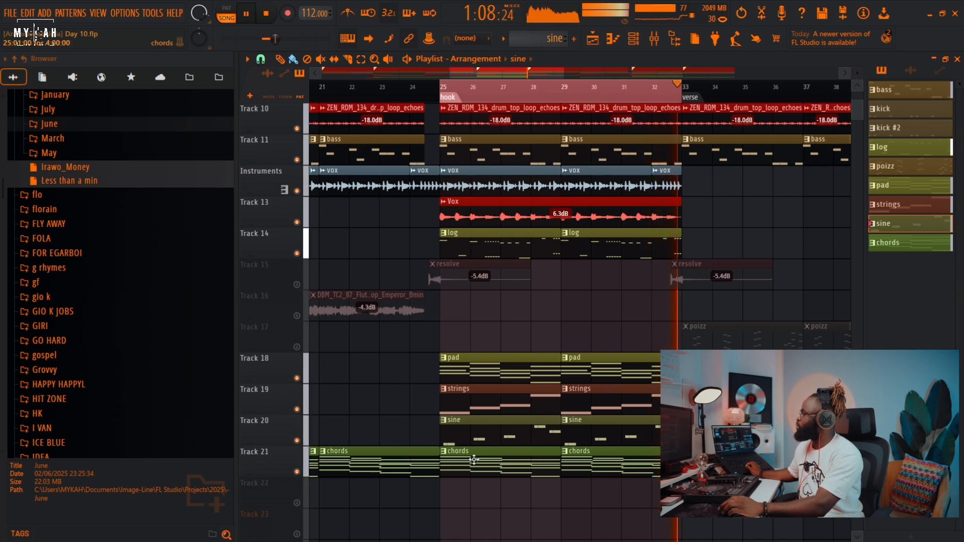
pyautogui.press('space')
# Review the full arrangement and mute the Diva channel in the channel rack during the verse
pyautogui.scroll(1, 595, 104)
pyautogui.scroll(-2, 603, 104)
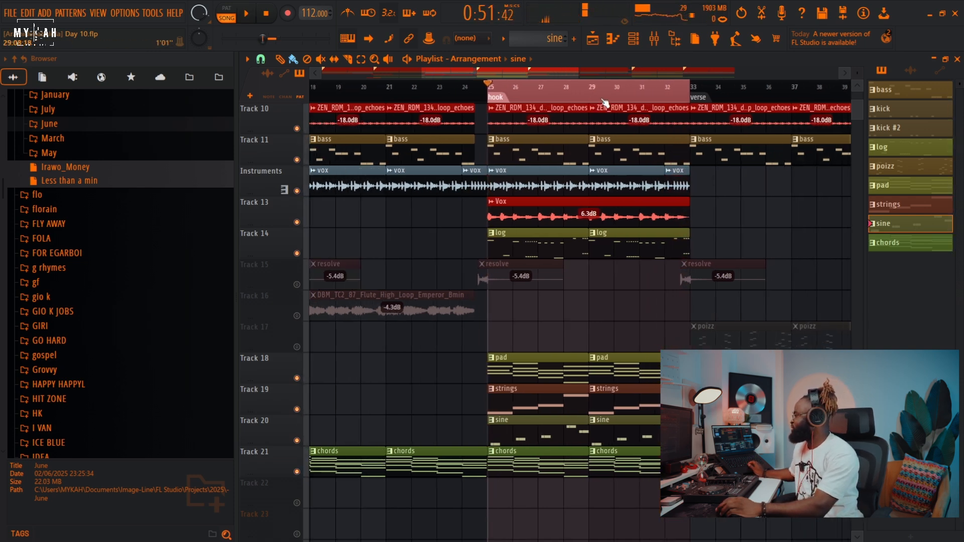
pyautogui.scroll(-4, 616, 100)
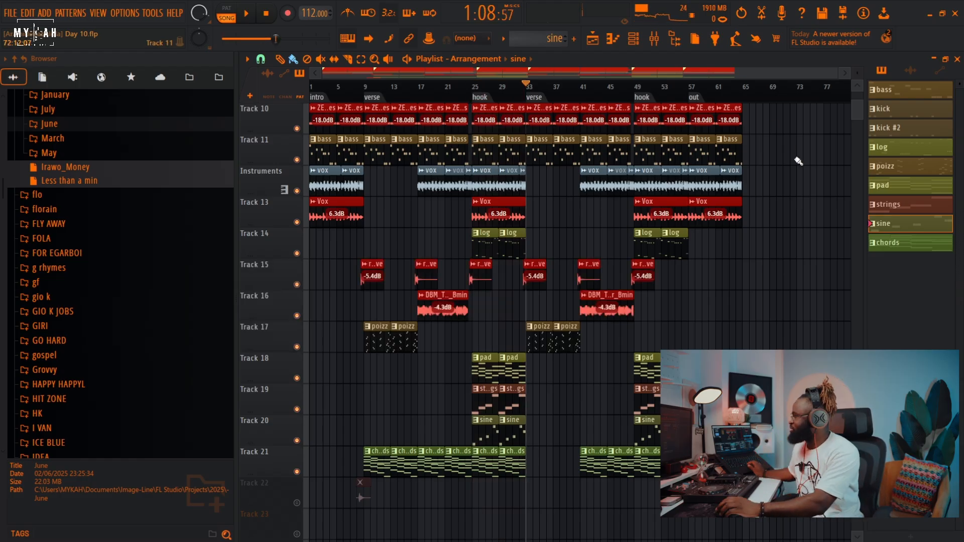
pyautogui.scroll(-6, 797, 161)
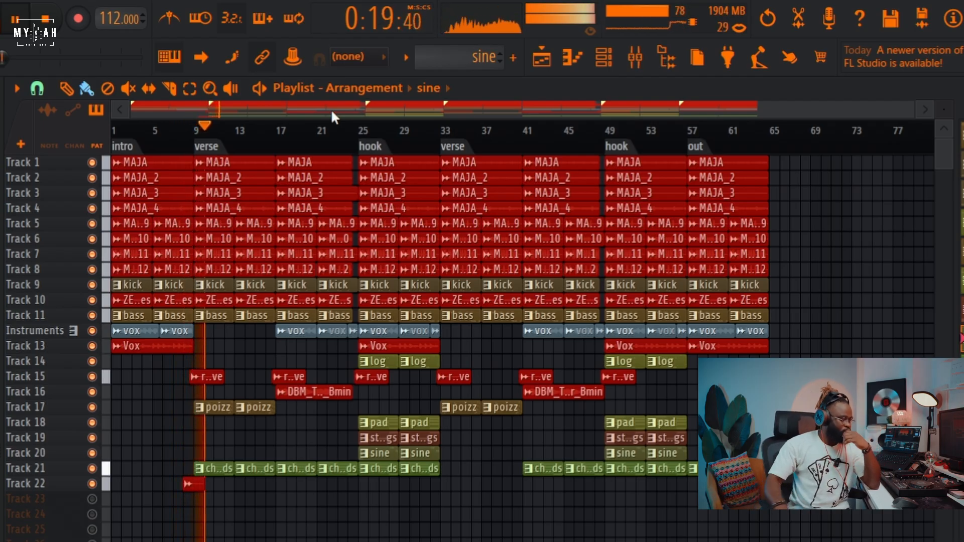
pyautogui.click(617, 60)
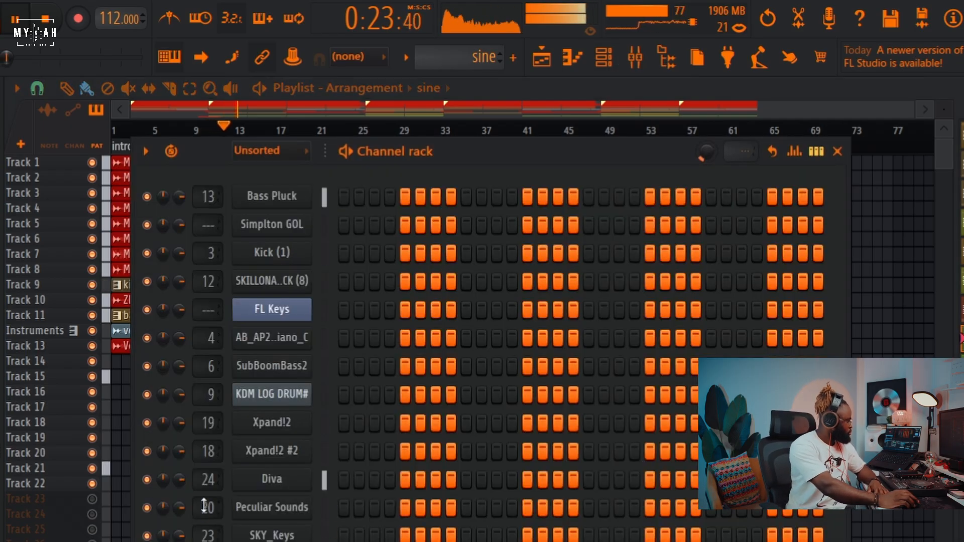
pyautogui.click(148, 480)
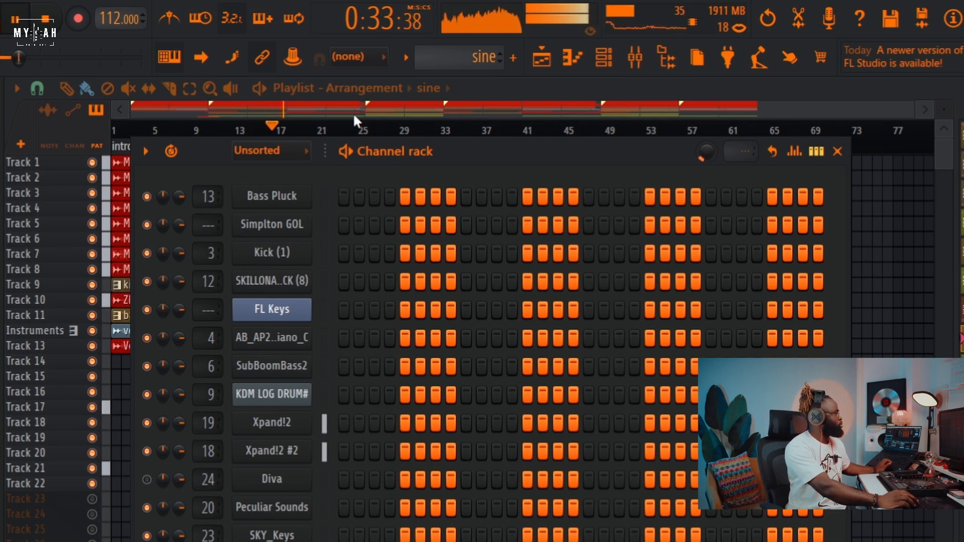
pyautogui.press('F6')
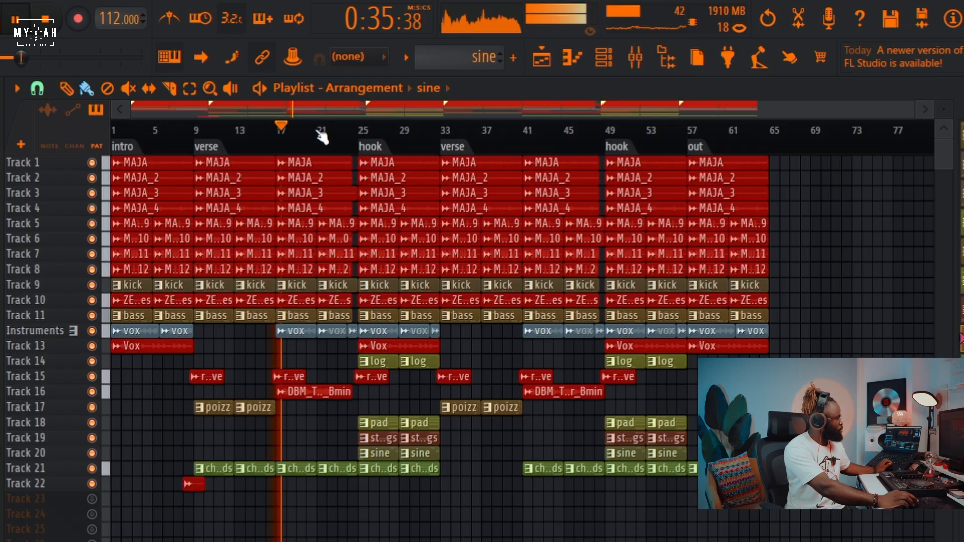
# Bring the channel rack back up while the verse plays on from bar 17
pyautogui.click(610, 59)
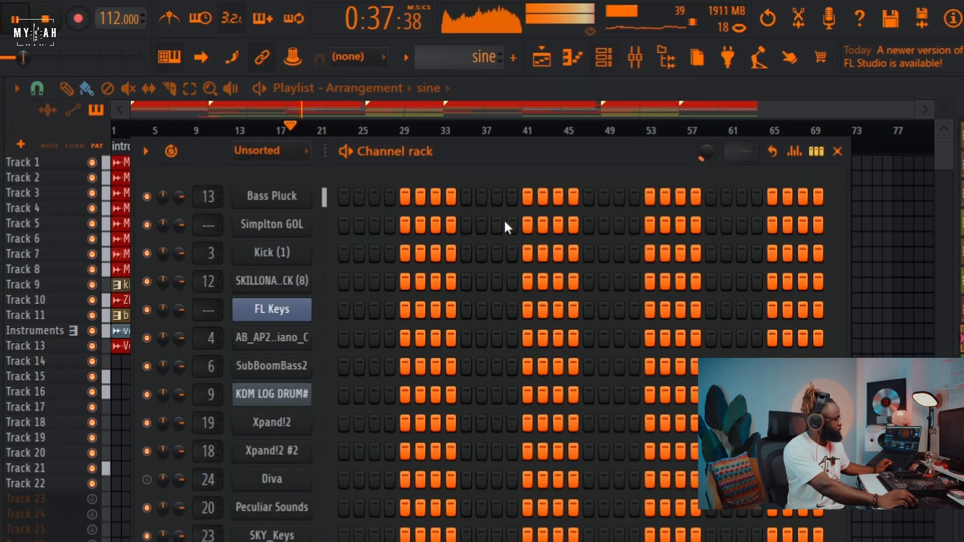